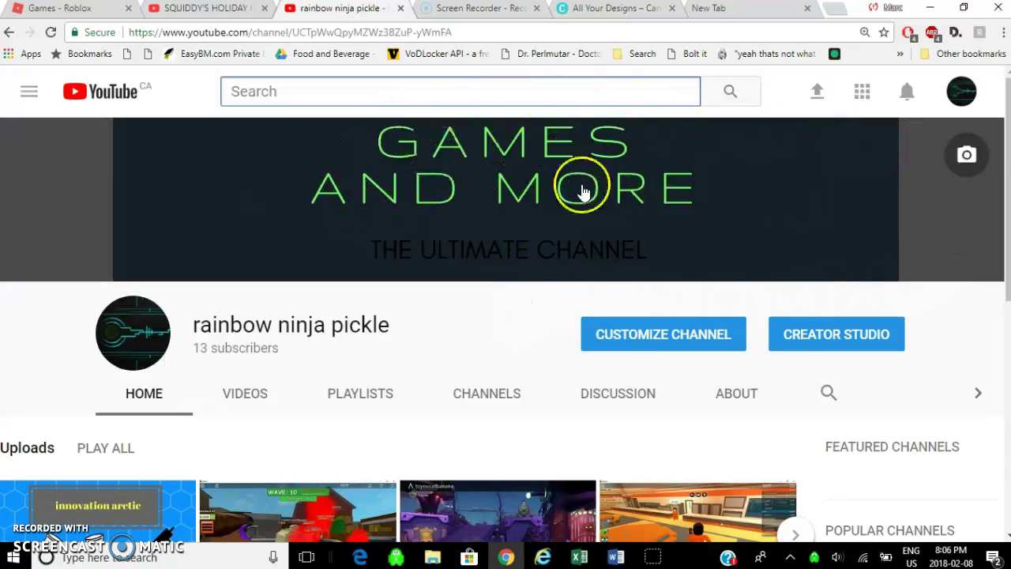
Step: Look over the YouTube channel's home page, including its banner, subscriber area and uploaded video thumbnails
{"action": "scroll", "coordinate": [513, 166], "scroll_direction": "down", "scroll_amount": 1}
{"action": "scroll", "coordinate": [482, 170], "scroll_direction": "up", "scroll_amount": 1}
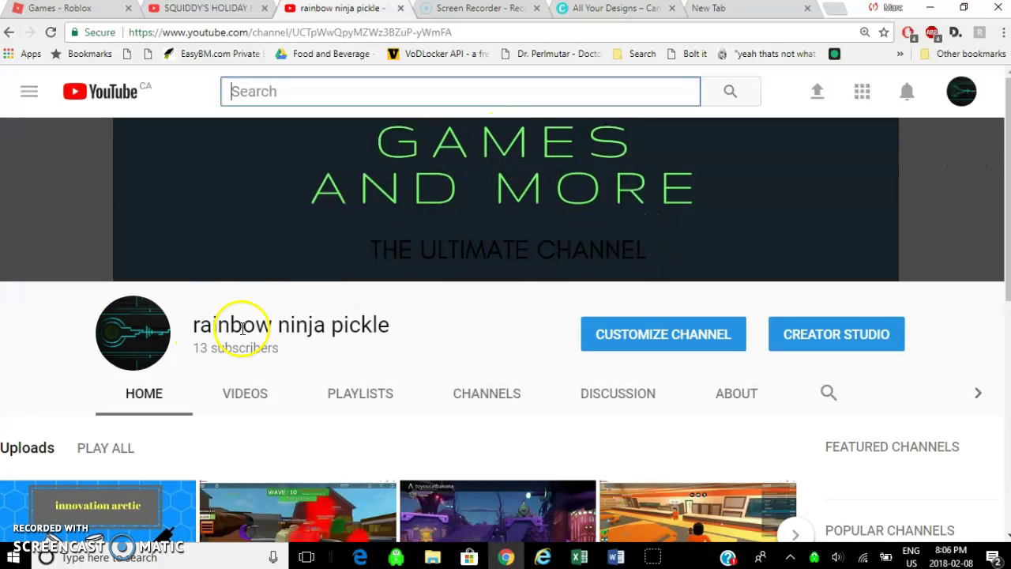
{"action": "scroll", "coordinate": [341, 311], "scroll_direction": "down", "scroll_amount": 3}
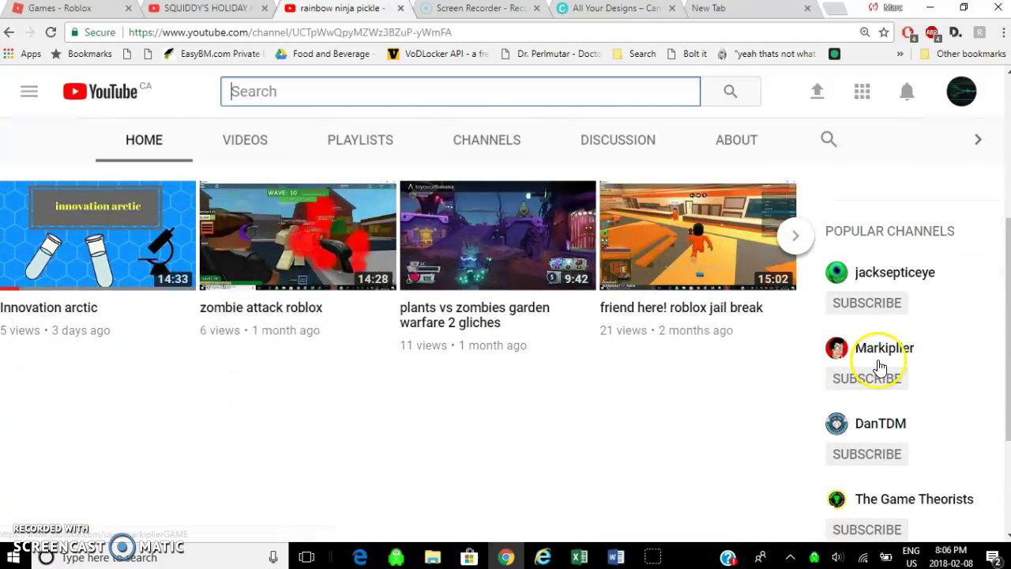
{"action": "scroll", "coordinate": [627, 395], "scroll_direction": "up", "scroll_amount": 3}
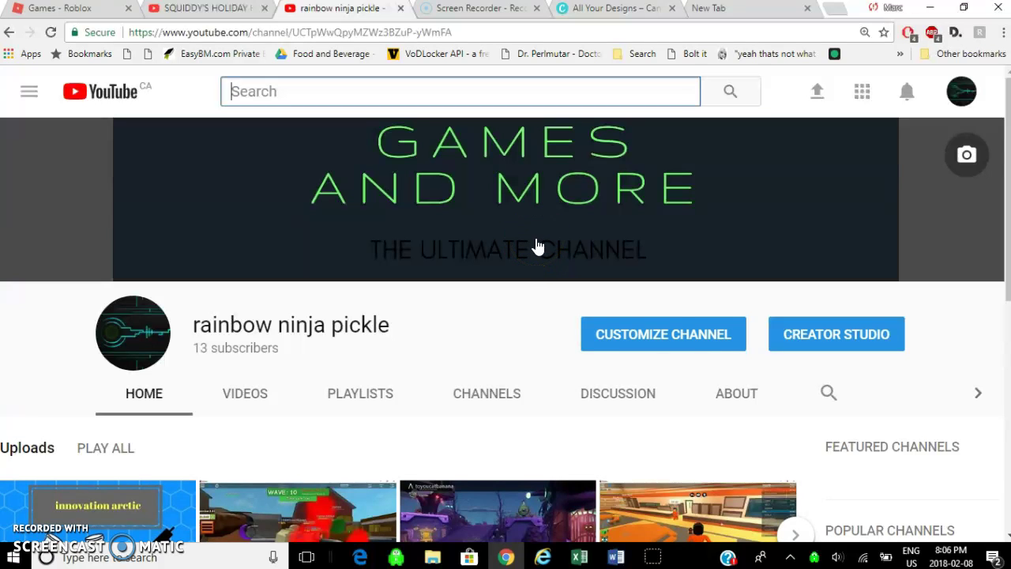
{"action": "scroll", "coordinate": [537, 247], "scroll_direction": "down", "scroll_amount": 2}
{"action": "scroll", "coordinate": [537, 245], "scroll_direction": "up", "scroll_amount": 2}
{"action": "scroll", "coordinate": [537, 246], "scroll_direction": "down", "scroll_amount": 1}
{"action": "scroll", "coordinate": [537, 246], "scroll_direction": "down", "scroll_amount": 1}
{"action": "scroll", "coordinate": [537, 245], "scroll_direction": "down", "scroll_amount": 1}
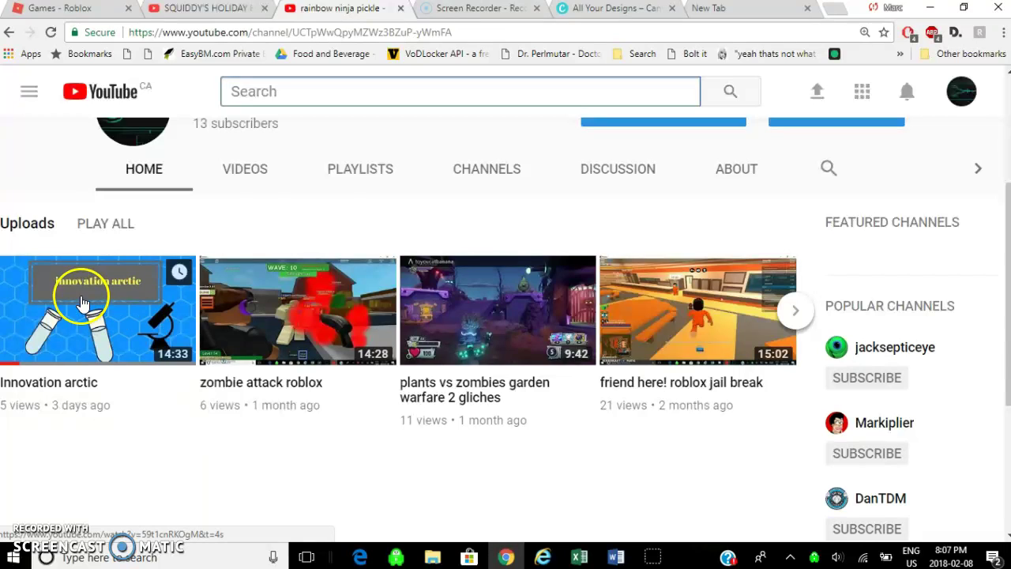
Step: Switch to Canva and browse the full list of design types, checking back against the YouTube channel banner
{"action": "left_click", "coordinate": [603, 9]}
{"action": "left_click", "coordinate": [142, 43]}
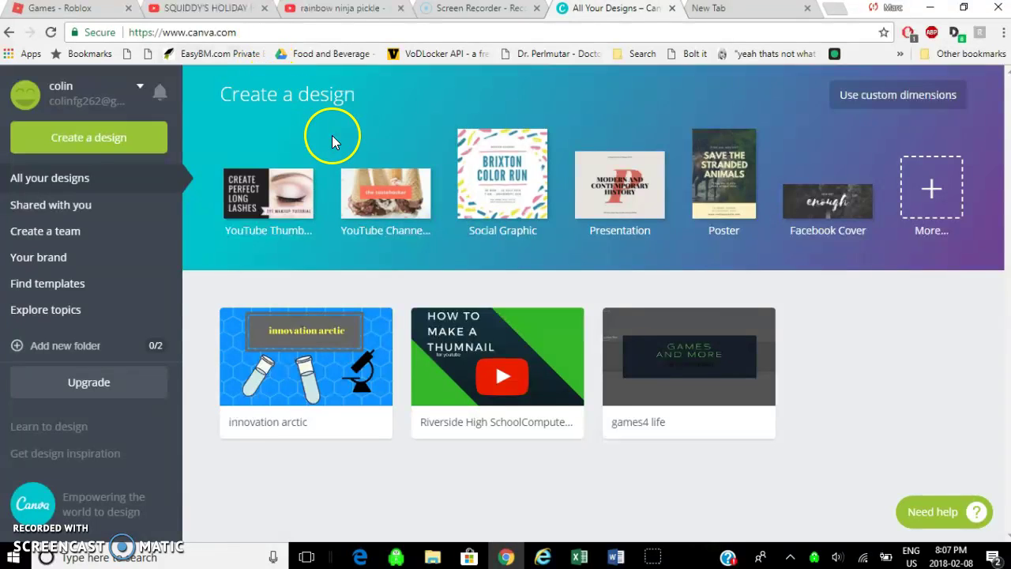
{"action": "left_click", "coordinate": [944, 174]}
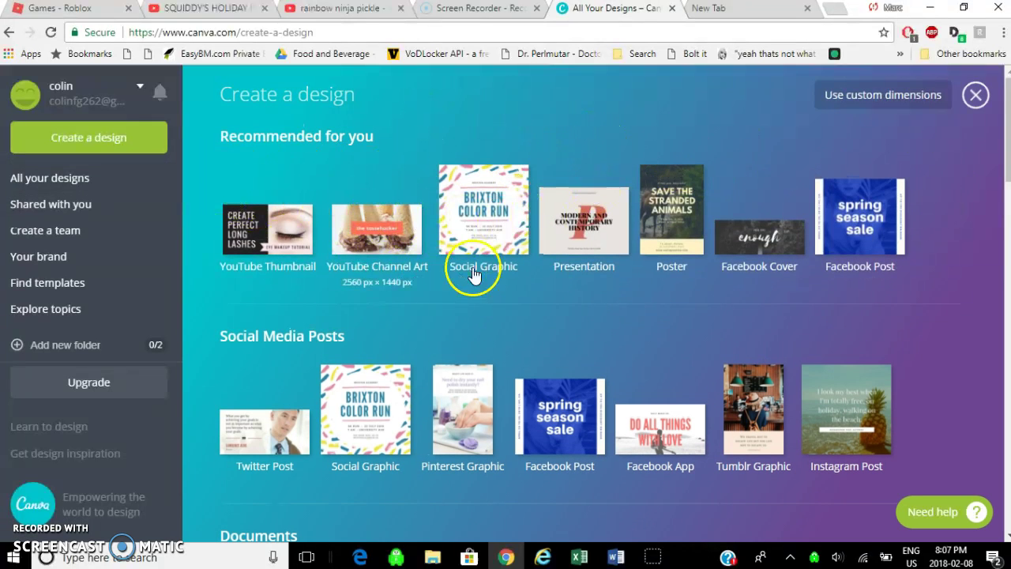
{"action": "scroll", "coordinate": [473, 274], "scroll_direction": "down", "scroll_amount": 2}
{"action": "scroll", "coordinate": [493, 237], "scroll_direction": "down", "scroll_amount": 2}
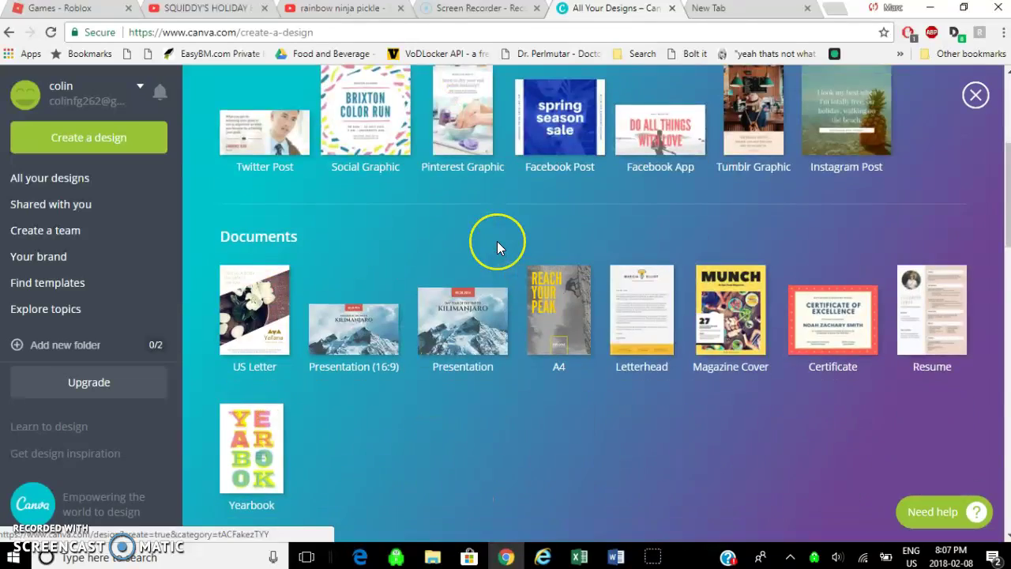
{"action": "scroll", "coordinate": [498, 243], "scroll_direction": "down", "scroll_amount": 5}
{"action": "scroll", "coordinate": [498, 247], "scroll_direction": "down", "scroll_amount": 6}
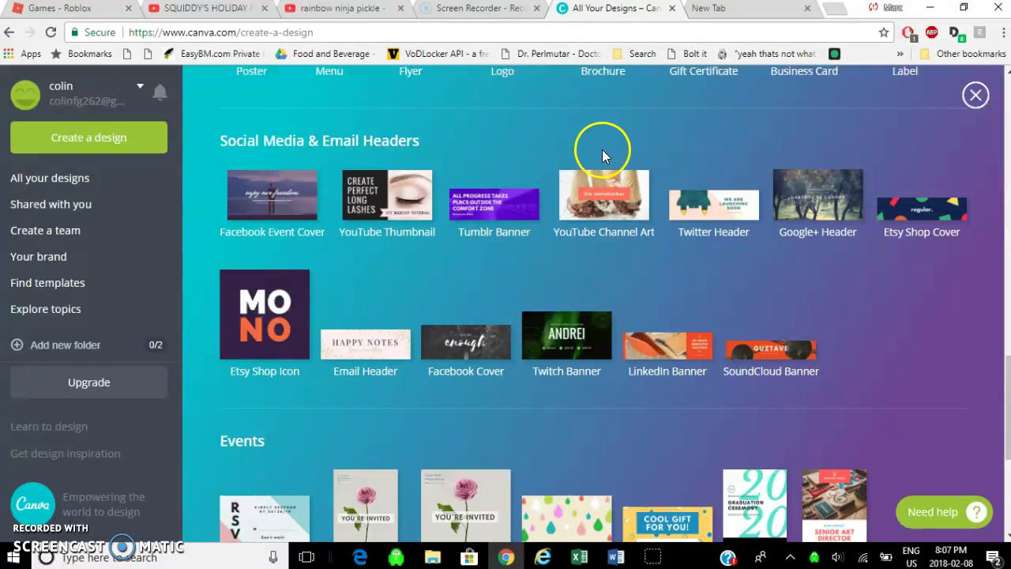
{"action": "left_click", "coordinate": [336, 10]}
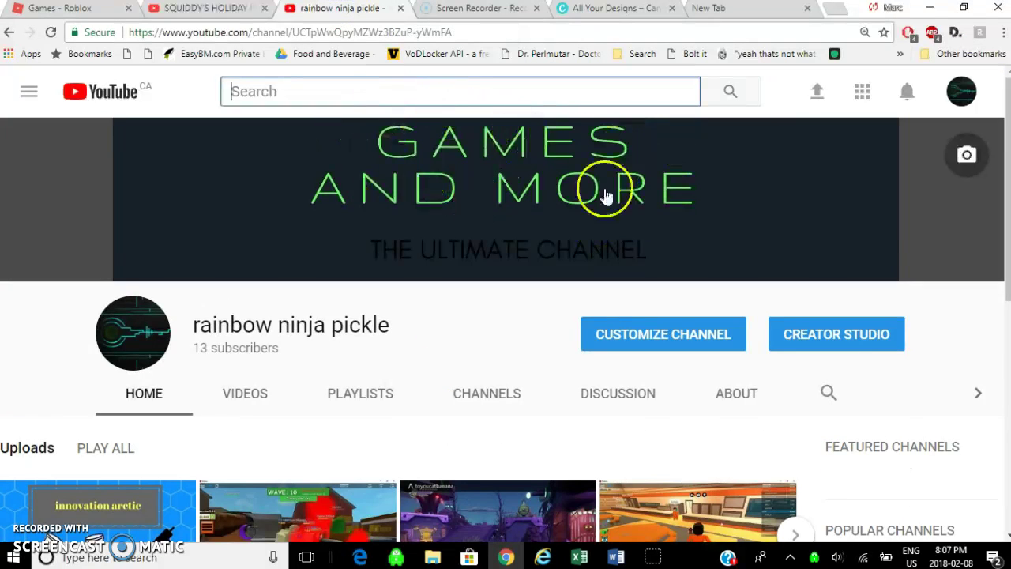
{"action": "left_click", "coordinate": [623, 10]}
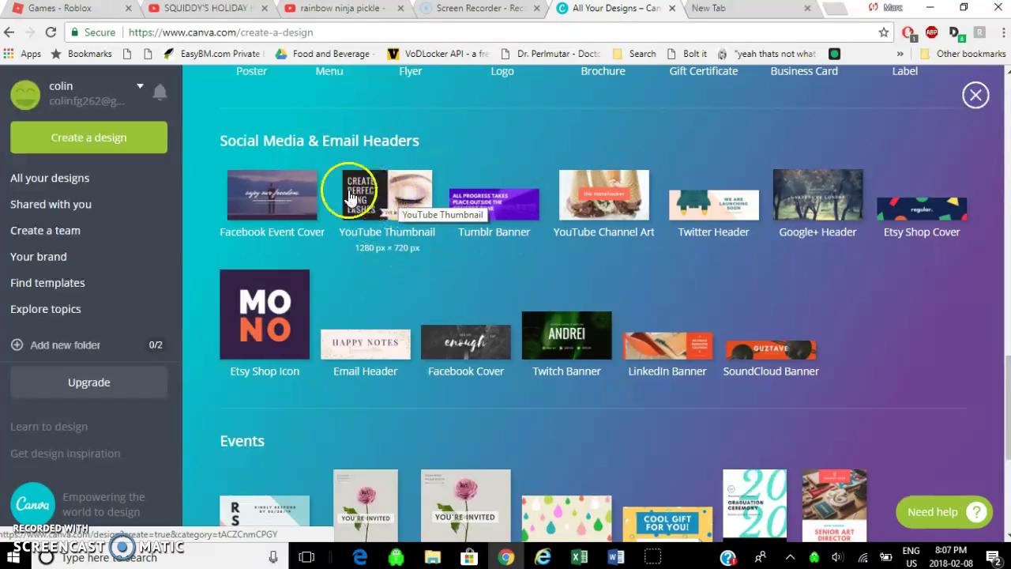
Step: Return to the overview of all designs and create a new YouTube Thumbnail design
{"action": "scroll", "coordinate": [417, 198], "scroll_direction": "up", "scroll_amount": 5}
{"action": "scroll", "coordinate": [419, 202], "scroll_direction": "up", "scroll_amount": 8}
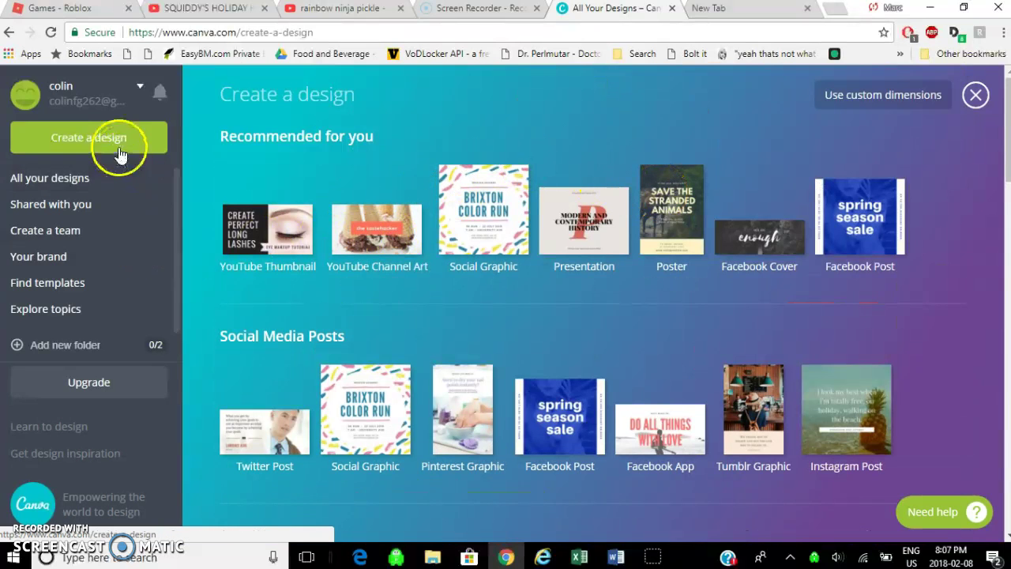
{"action": "left_click", "coordinate": [86, 182]}
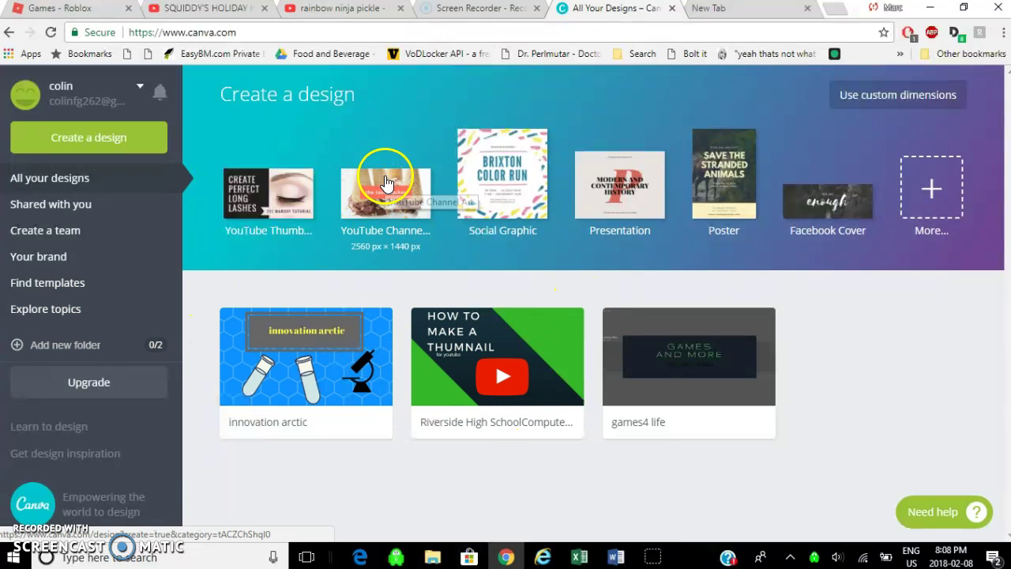
{"action": "left_click", "coordinate": [253, 196]}
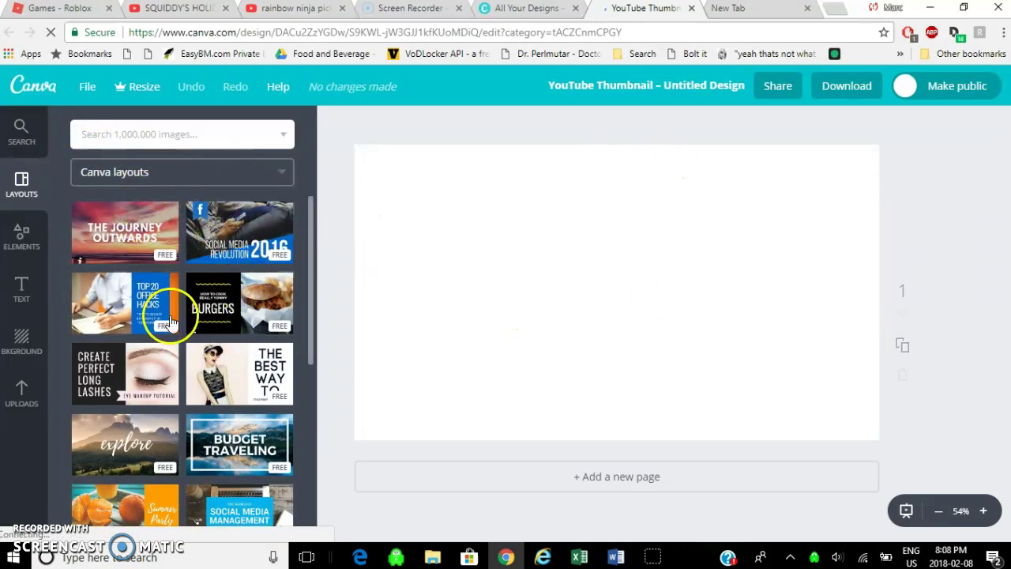
Step: Browse the Canva layouts and apply the free "The Night Sky" layout to the blank thumbnail
{"action": "scroll", "coordinate": [255, 381], "scroll_direction": "down", "scroll_amount": 2}
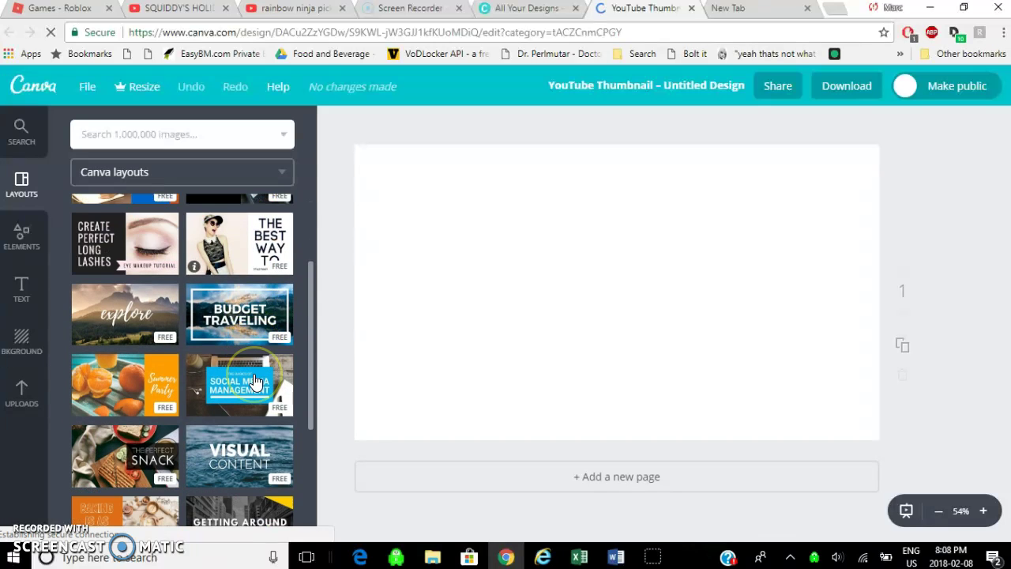
{"action": "scroll", "coordinate": [261, 382], "scroll_direction": "up", "scroll_amount": 2}
{"action": "scroll", "coordinate": [261, 381], "scroll_direction": "up", "scroll_amount": 1}
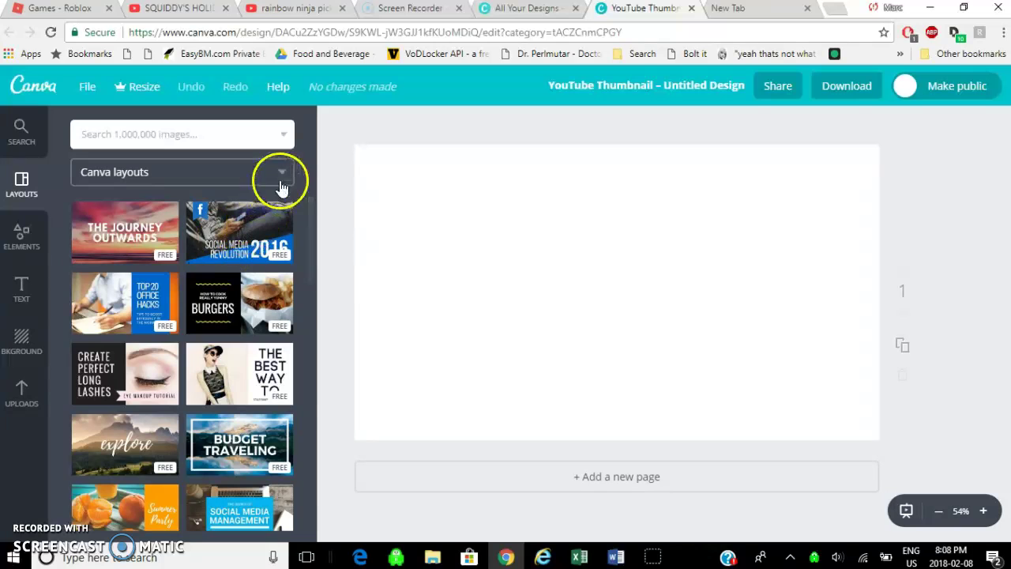
{"action": "scroll", "coordinate": [225, 289], "scroll_direction": "down", "scroll_amount": 4}
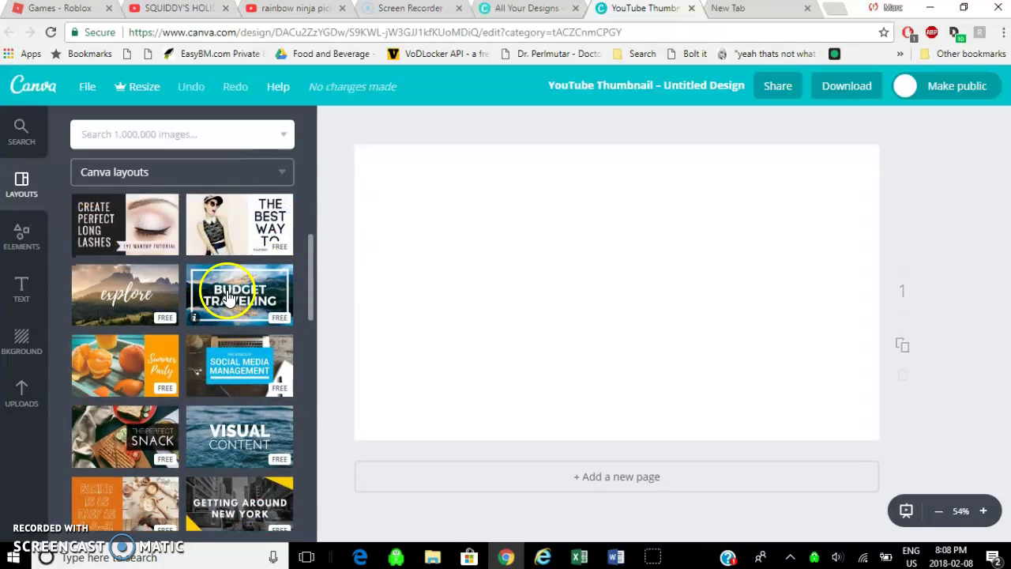
{"action": "scroll", "coordinate": [239, 290], "scroll_direction": "down", "scroll_amount": 5}
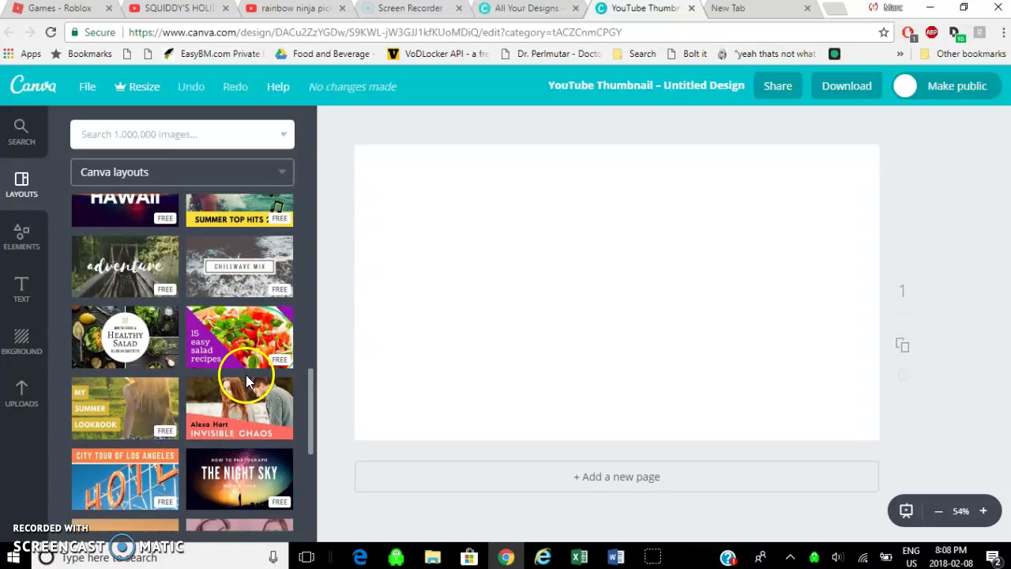
{"action": "scroll", "coordinate": [248, 383], "scroll_direction": "up", "scroll_amount": 1}
{"action": "scroll", "coordinate": [256, 399], "scroll_direction": "down", "scroll_amount": 3}
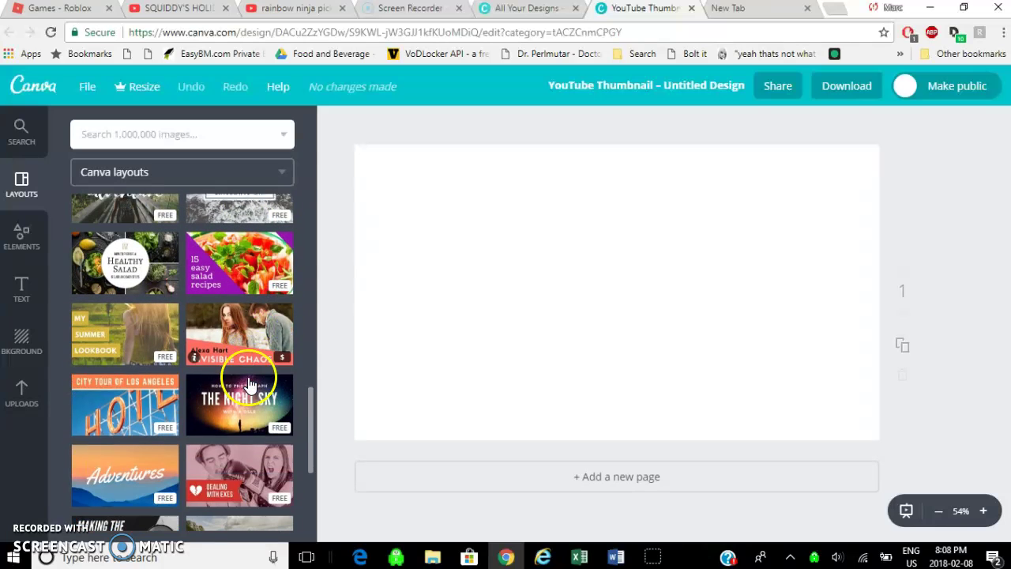
{"action": "left_click", "coordinate": [216, 403]}
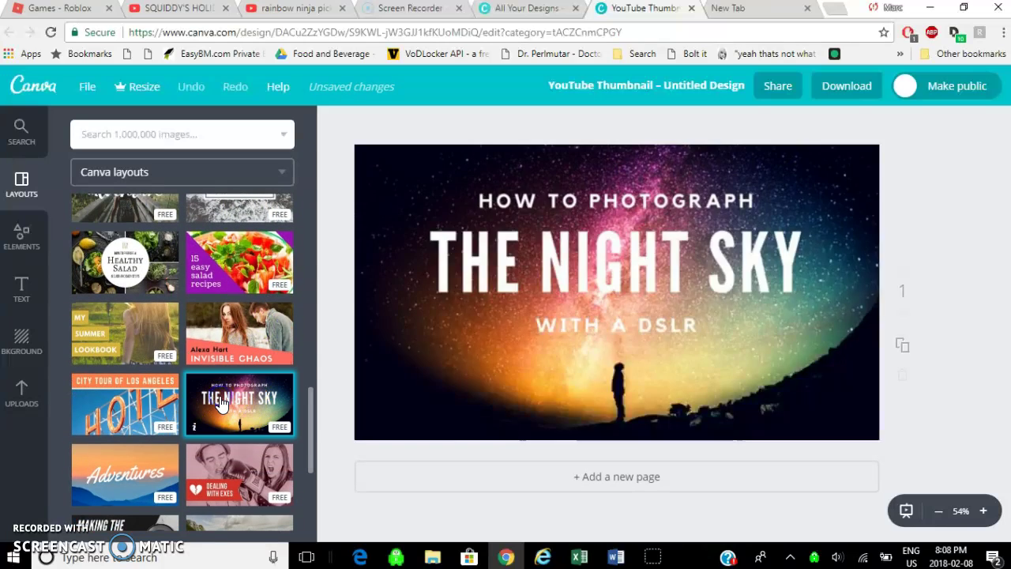
Step: Erase the "THE NIGHT SKY" title text from the thumbnail
{"action": "left_click", "coordinate": [679, 267]}
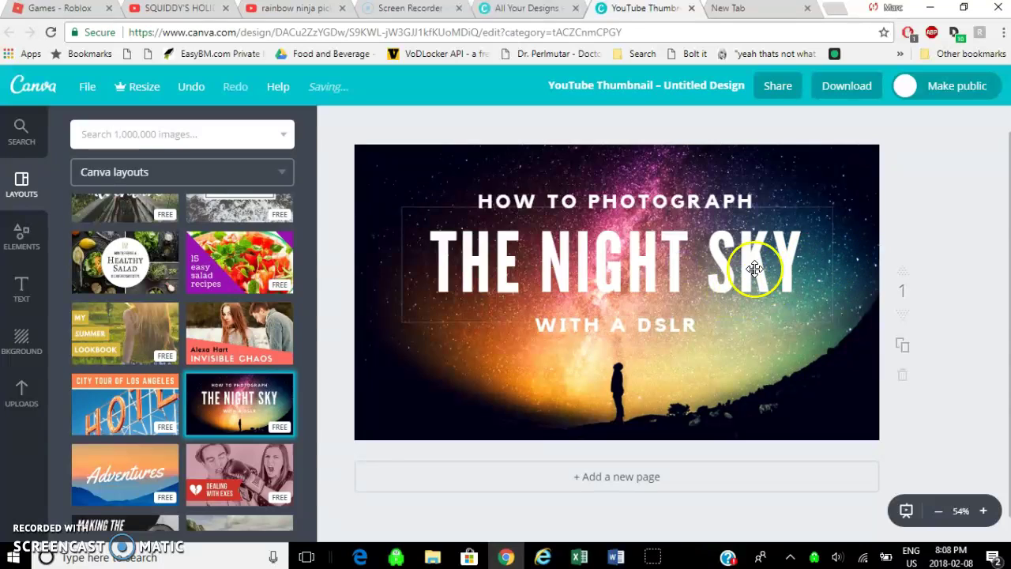
{"action": "left_click", "coordinate": [638, 281]}
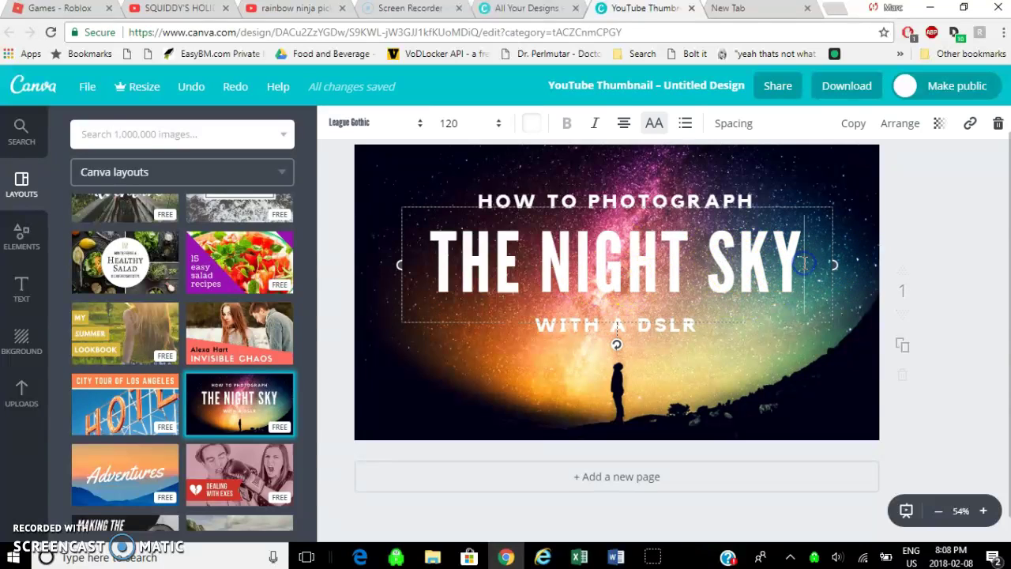
{"action": "key", "text": "BackSpace"}
{"action": "key", "text": "BackSpace"}
{"action": "key", "text": "BackSpace"}
{"action": "key", "text": "BackSpace"}
{"action": "key", "text": "BackSpace"}
{"action": "key", "text": "BackSpace"}
{"action": "key", "text": "BackSpace"}
{"action": "key", "text": "BackSpace"}
{"action": "key", "text": "BackSpace"}
{"action": "key", "text": "BackSpace"}
{"action": "key", "text": "BackSpace"}
{"action": "key", "text": "BackSpace"}
{"action": "key", "text": "BackSpace"}
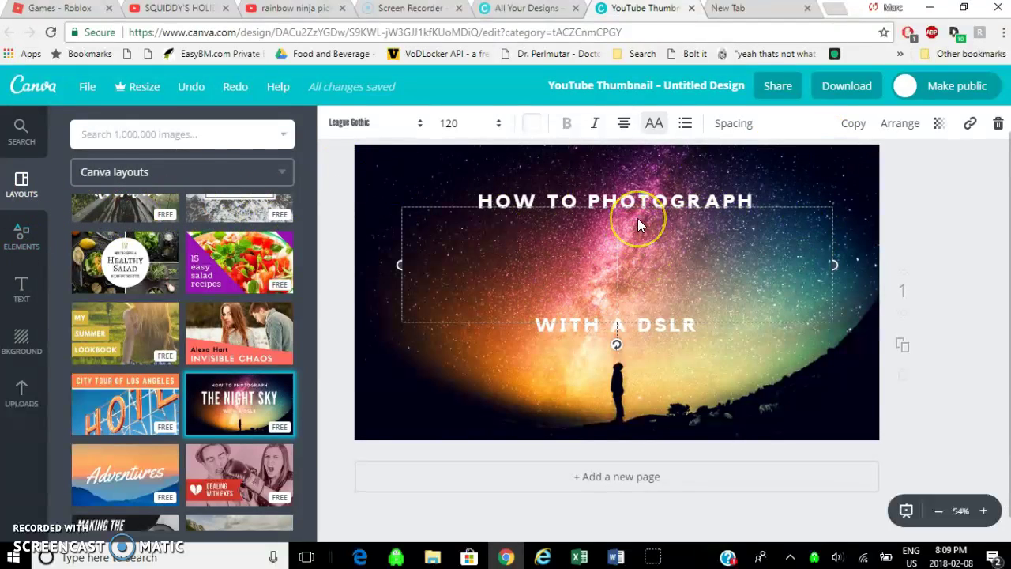
Step: Erase the "HOW TO PHOTOGRAPH" text above the title area
{"action": "left_click", "coordinate": [647, 196]}
{"action": "left_click", "coordinate": [672, 202]}
{"action": "key", "text": "BackSpace"}
{"action": "key", "text": "BackSpace"}
{"action": "key", "text": "BackSpace"}
{"action": "key", "text": "BackSpace"}
{"action": "key", "text": "BackSpace"}
{"action": "key", "text": "BackSpace"}
{"action": "key", "text": "BackSpace"}
{"action": "key", "text": "BackSpace"}
{"action": "key", "text": "BackSpace"}
{"action": "key", "text": "BackSpace"}
{"action": "key", "text": "BackSpace"}
{"action": "key", "text": "BackSpace"}
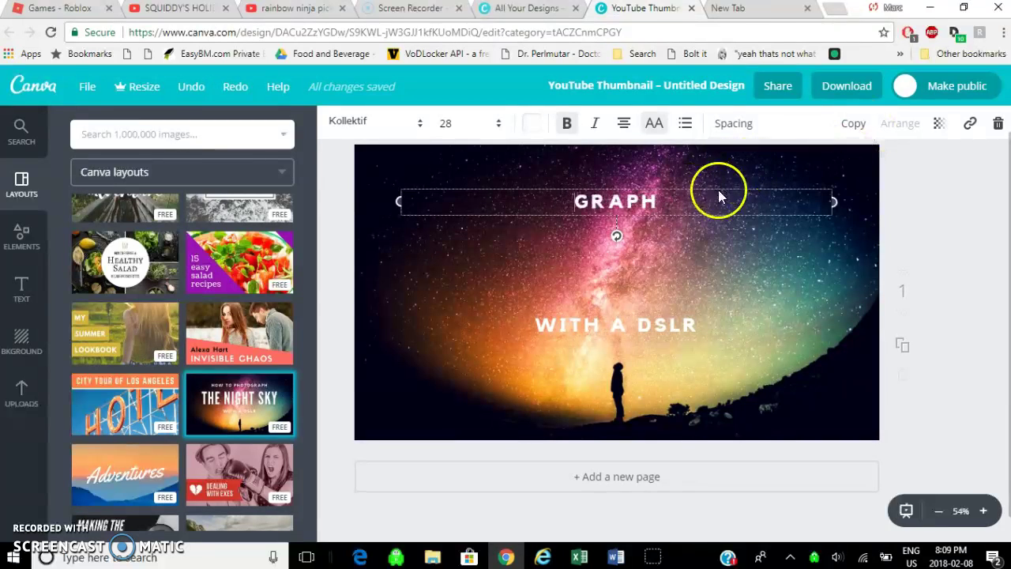
{"action": "left_click", "coordinate": [693, 211]}
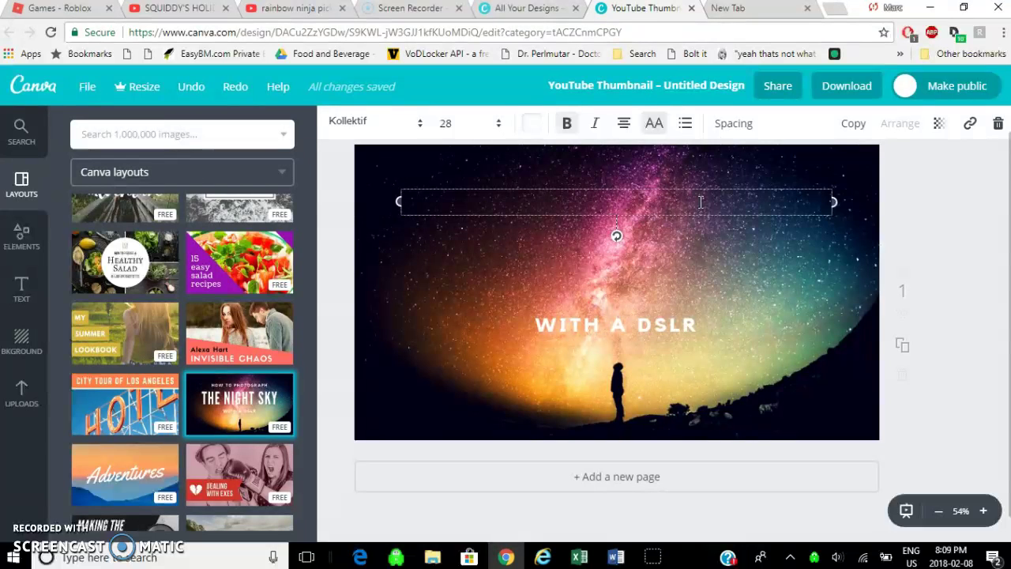
Step: Delete the starry night sky photo from the thumbnail
{"action": "left_click", "coordinate": [686, 250]}
{"action": "left_click", "coordinate": [639, 259]}
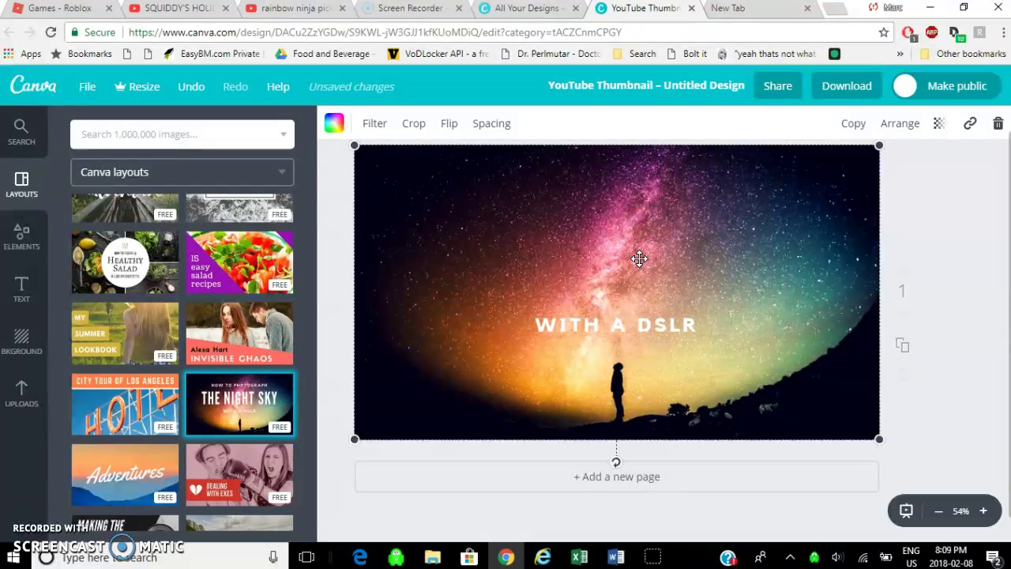
{"action": "key", "text": "Delete"}
{"action": "mouse_move", "coordinate": [638, 264]}
{"action": "left_mouse_down"}
{"action": "mouse_move", "coordinate": [627, 309]}
{"action": "mouse_move", "coordinate": [496, 348]}
{"action": "left_mouse_up"}
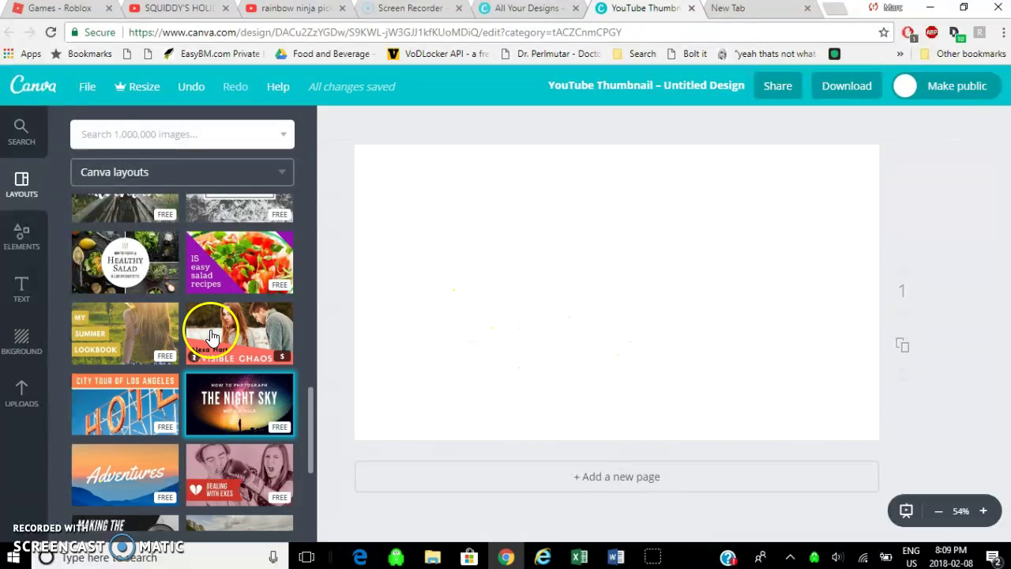
Step: Browse the available backgrounds and apply the free plain dark charcoal background to the page
{"action": "left_click", "coordinate": [35, 345]}
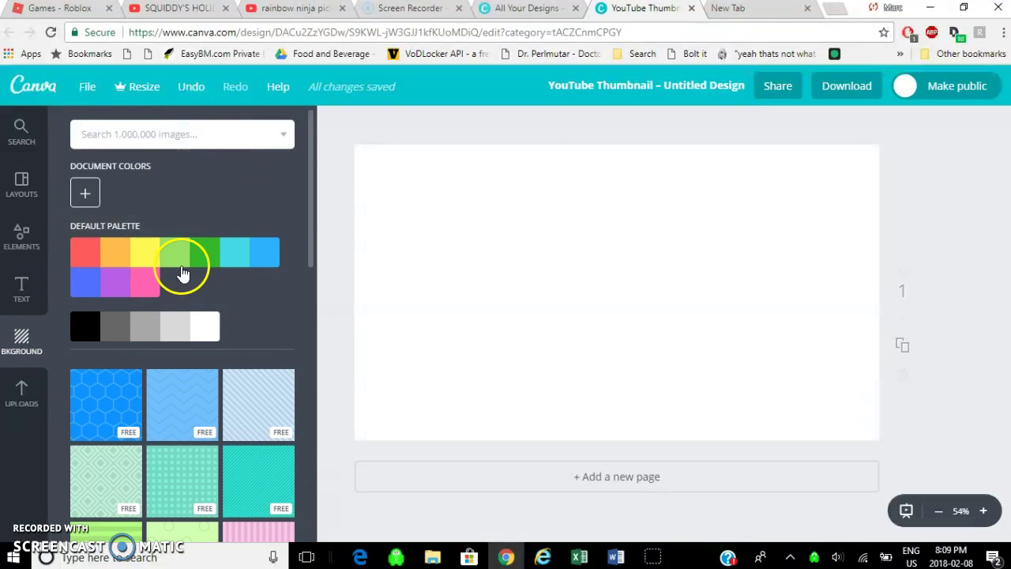
{"action": "scroll", "coordinate": [181, 272], "scroll_direction": "down", "scroll_amount": 3}
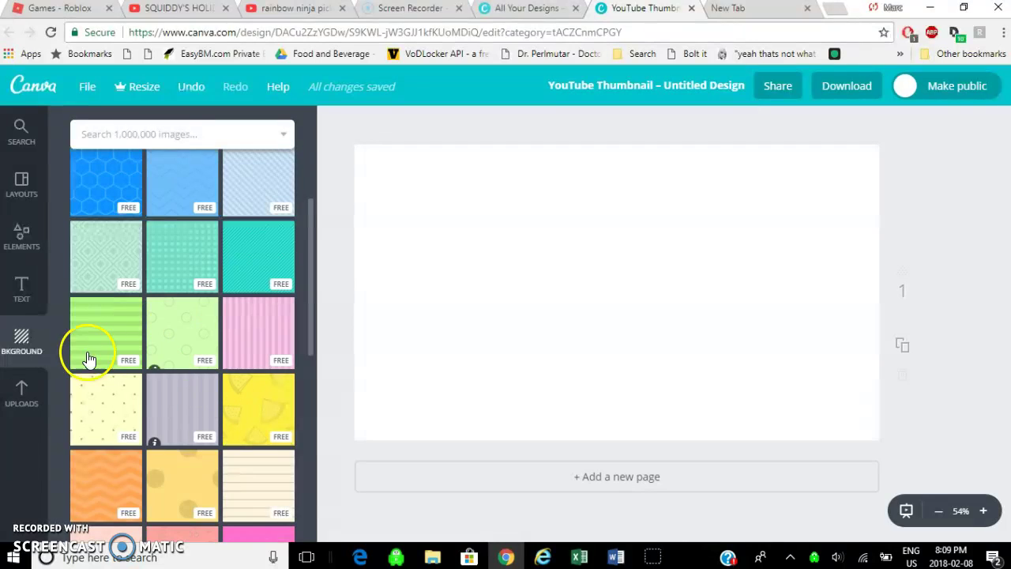
{"action": "scroll", "coordinate": [192, 388], "scroll_direction": "down", "scroll_amount": 2}
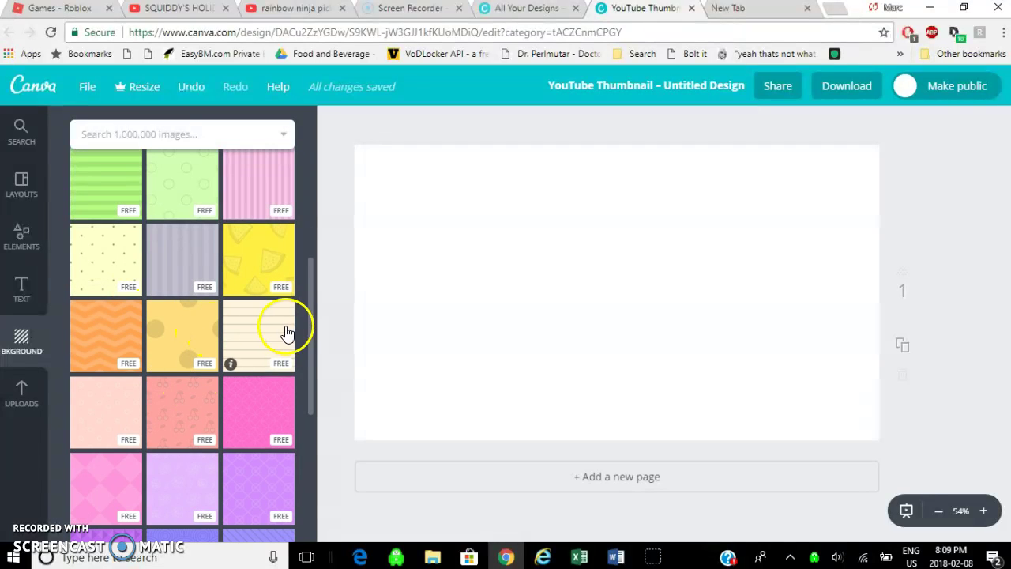
{"action": "scroll", "coordinate": [136, 399], "scroll_direction": "down", "scroll_amount": 3}
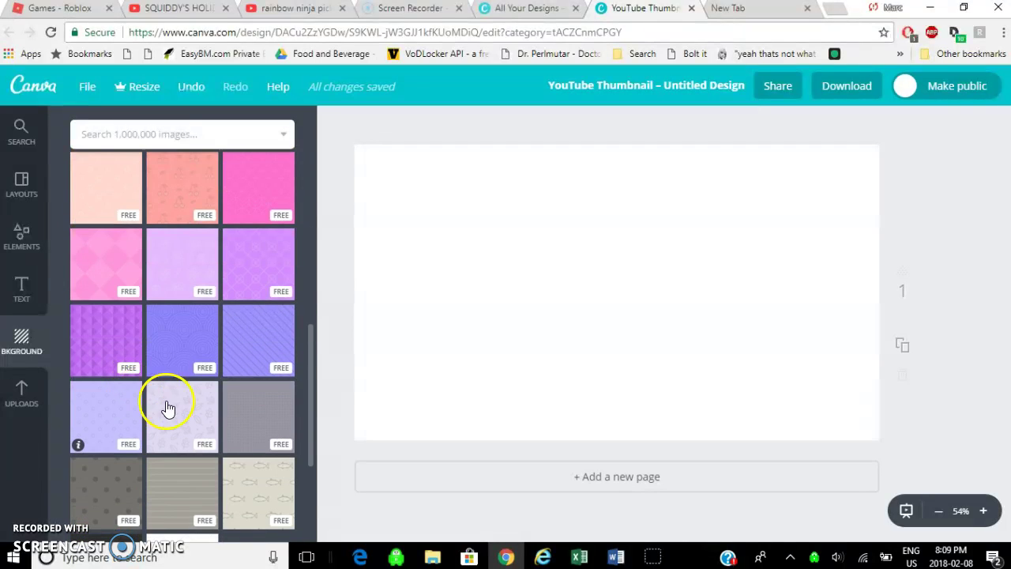
{"action": "scroll", "coordinate": [119, 458], "scroll_direction": "down", "scroll_amount": 4}
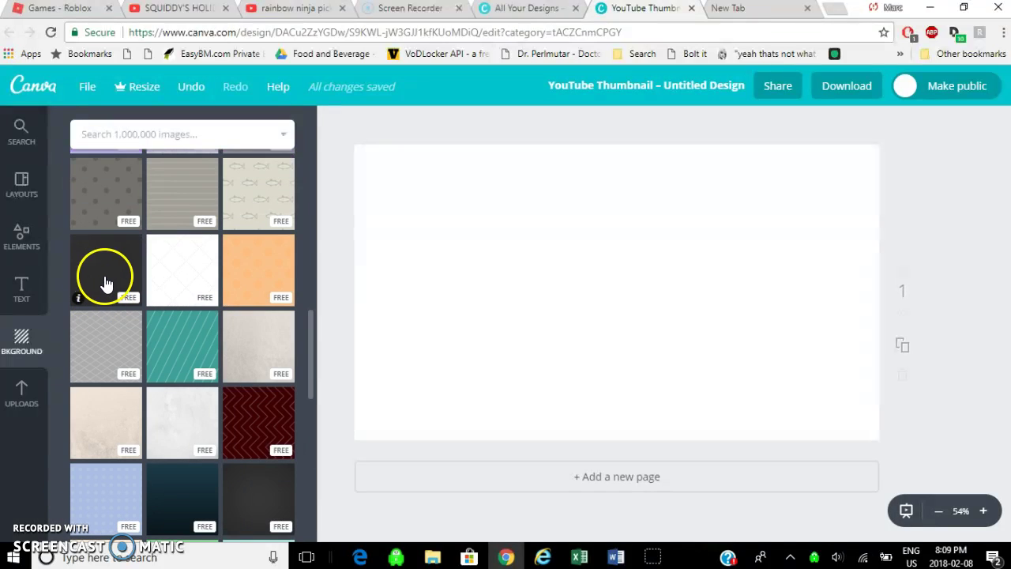
{"action": "left_click", "coordinate": [107, 281]}
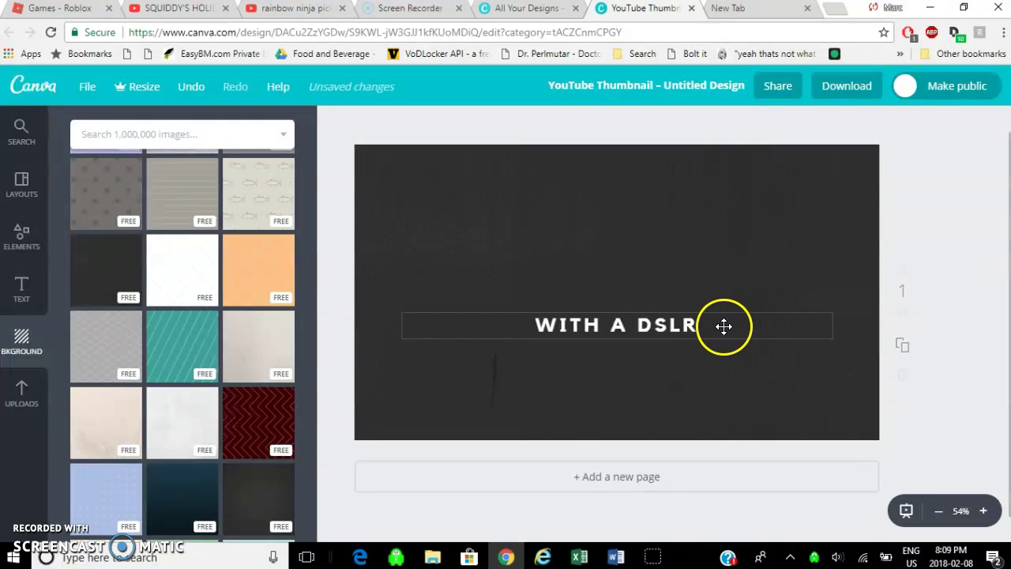
Step: Delete the dark charcoal background from the page
{"action": "scroll", "coordinate": [189, 387], "scroll_direction": "down", "scroll_amount": 4}
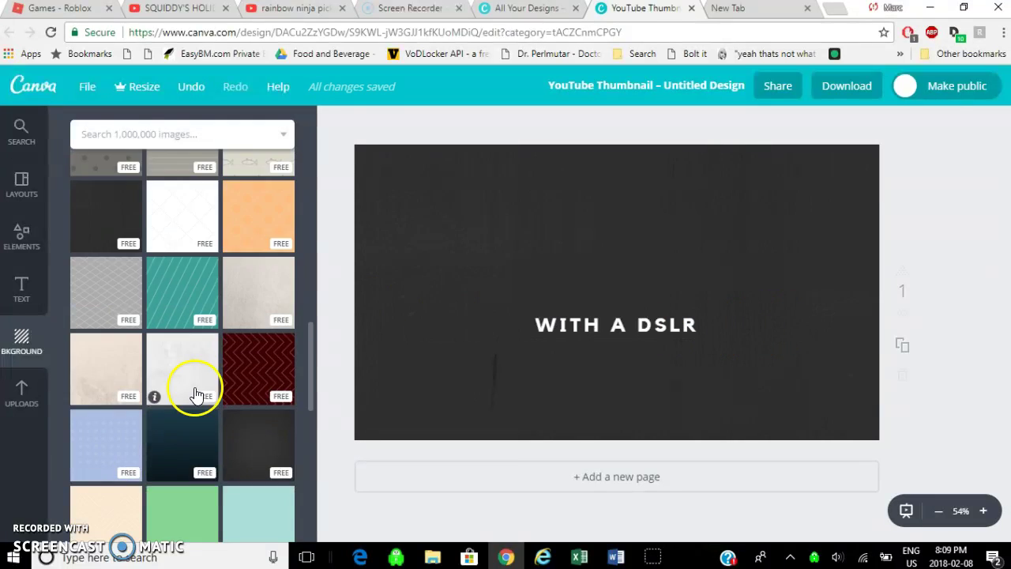
{"action": "left_click", "coordinate": [624, 239]}
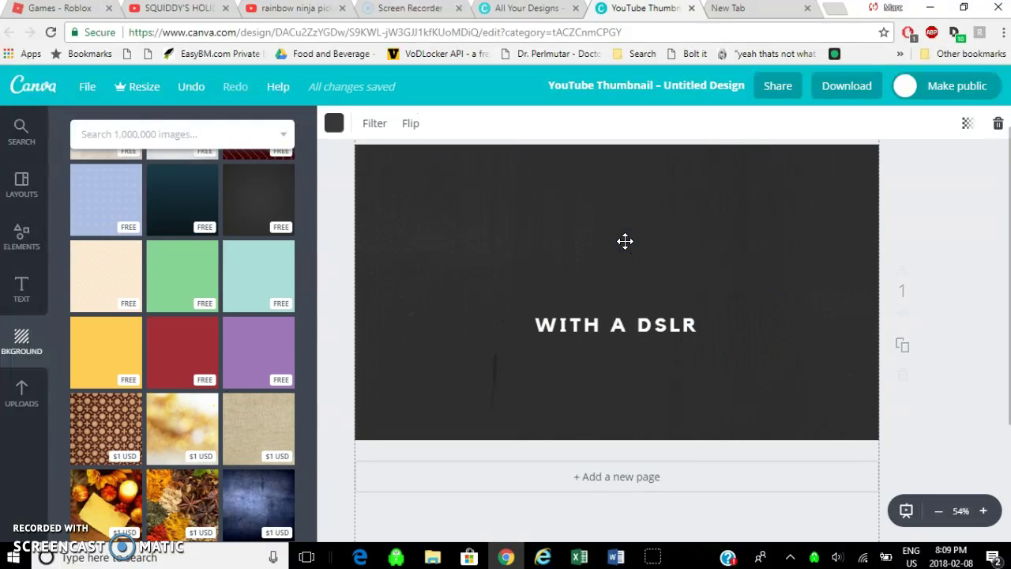
{"action": "key", "text": "Delete"}
Step: Apply the free teal diagonal-striped background to the page and delete it again
{"action": "scroll", "coordinate": [253, 347], "scroll_direction": "down", "scroll_amount": 3}
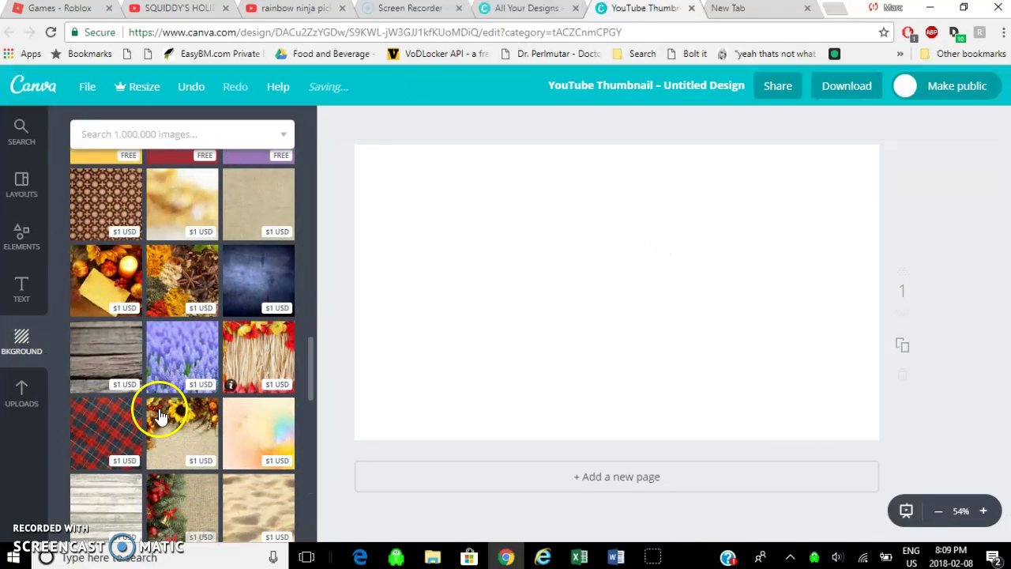
{"action": "scroll", "coordinate": [161, 415], "scroll_direction": "up", "scroll_amount": 2}
{"action": "scroll", "coordinate": [160, 415], "scroll_direction": "up", "scroll_amount": 5}
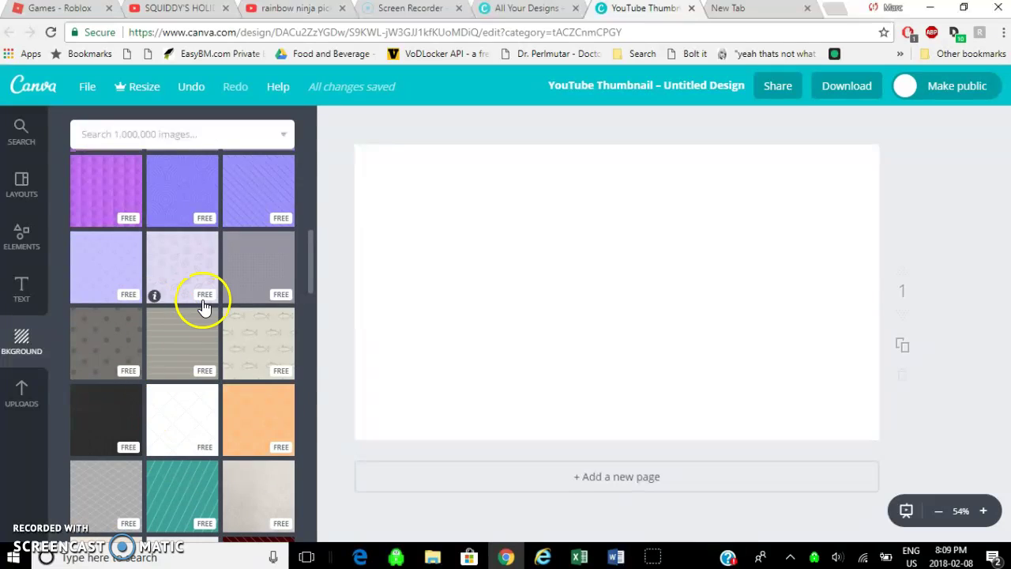
{"action": "scroll", "coordinate": [198, 303], "scroll_direction": "up", "scroll_amount": 3}
{"action": "scroll", "coordinate": [203, 306], "scroll_direction": "up", "scroll_amount": 5}
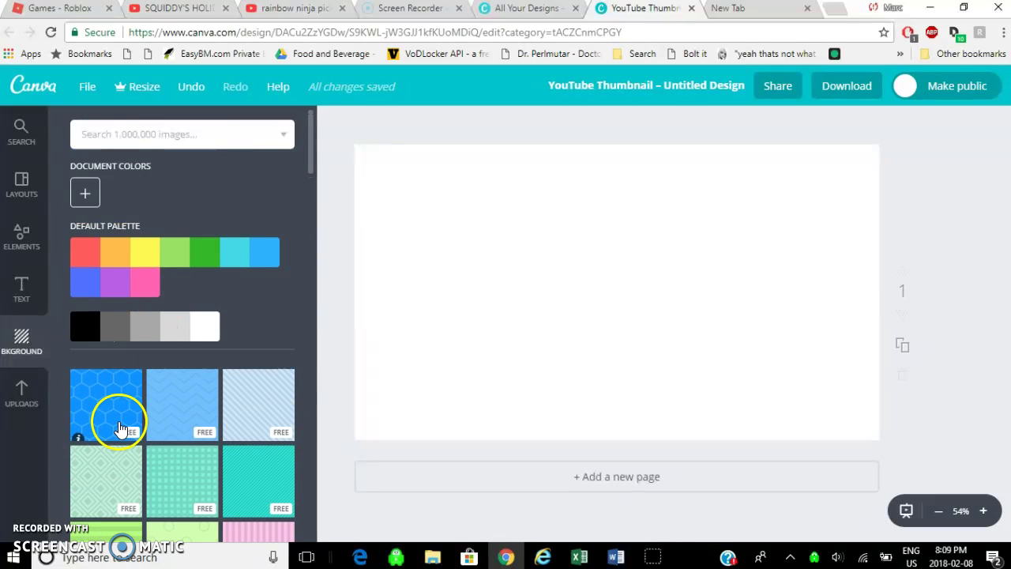
{"action": "scroll", "coordinate": [237, 403], "scroll_direction": "down", "scroll_amount": 8}
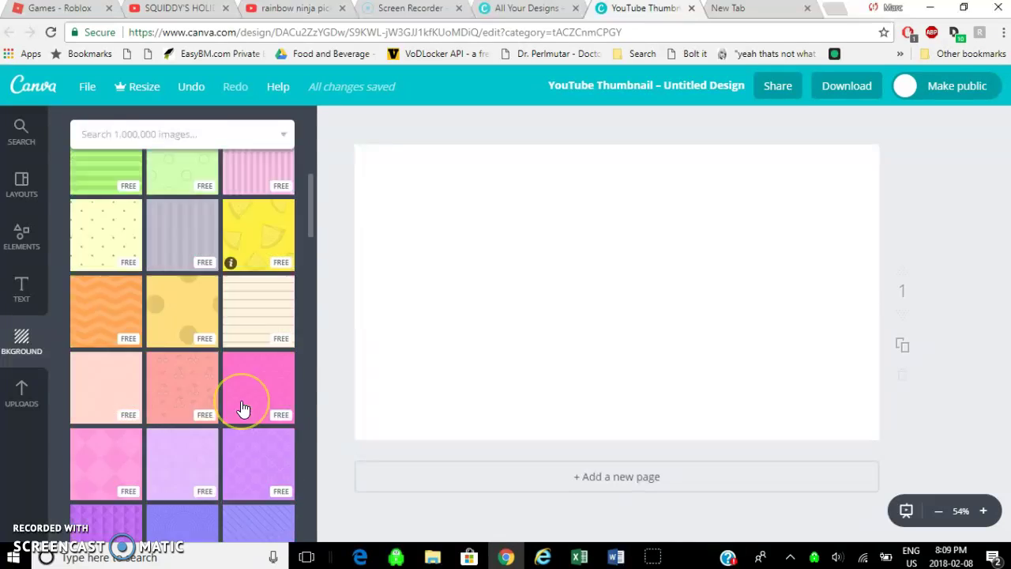
{"action": "scroll", "coordinate": [237, 407], "scroll_direction": "down", "scroll_amount": 6}
{"action": "left_click", "coordinate": [229, 404]}
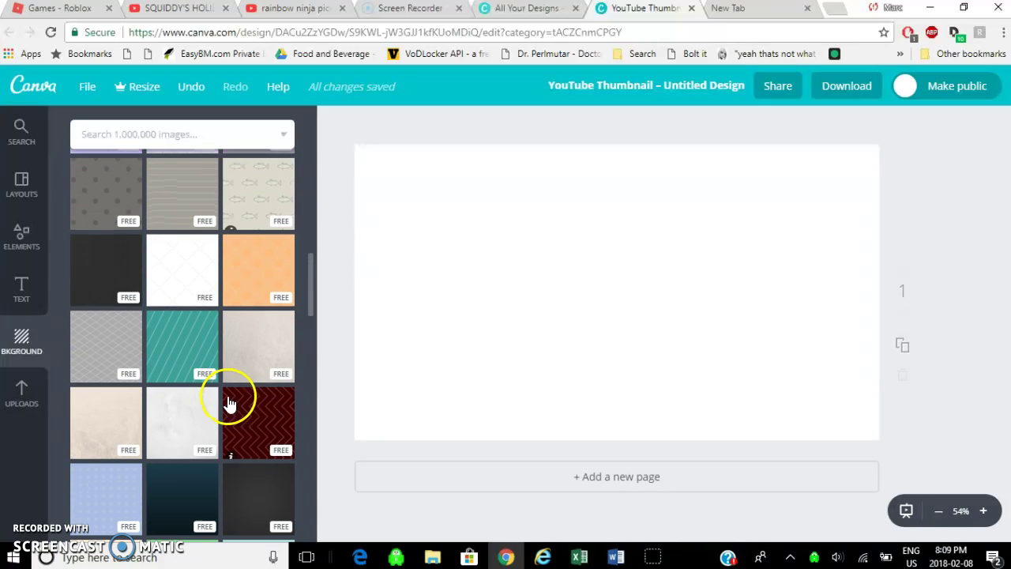
{"action": "left_click", "coordinate": [199, 363]}
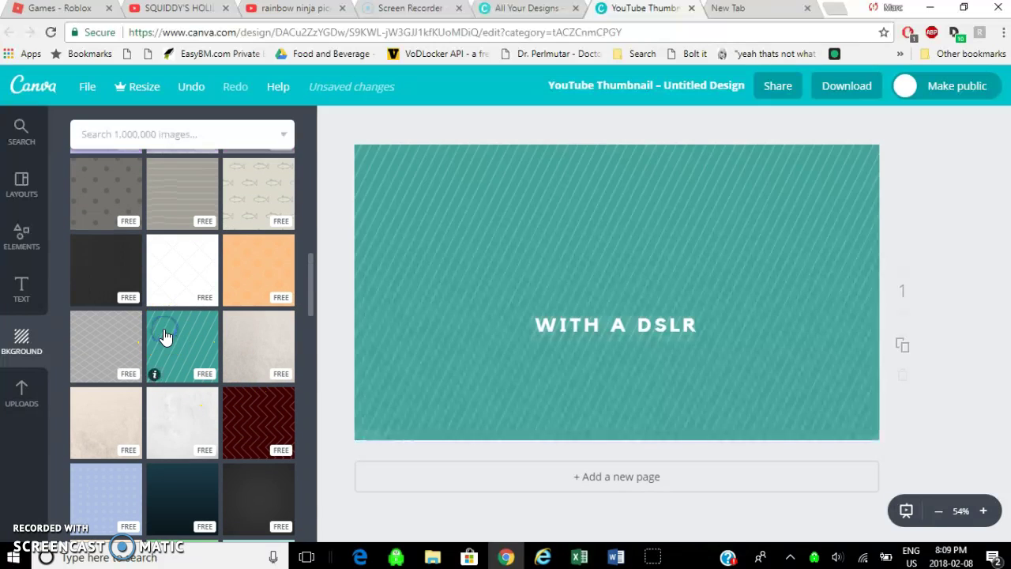
{"action": "left_click", "coordinate": [610, 232]}
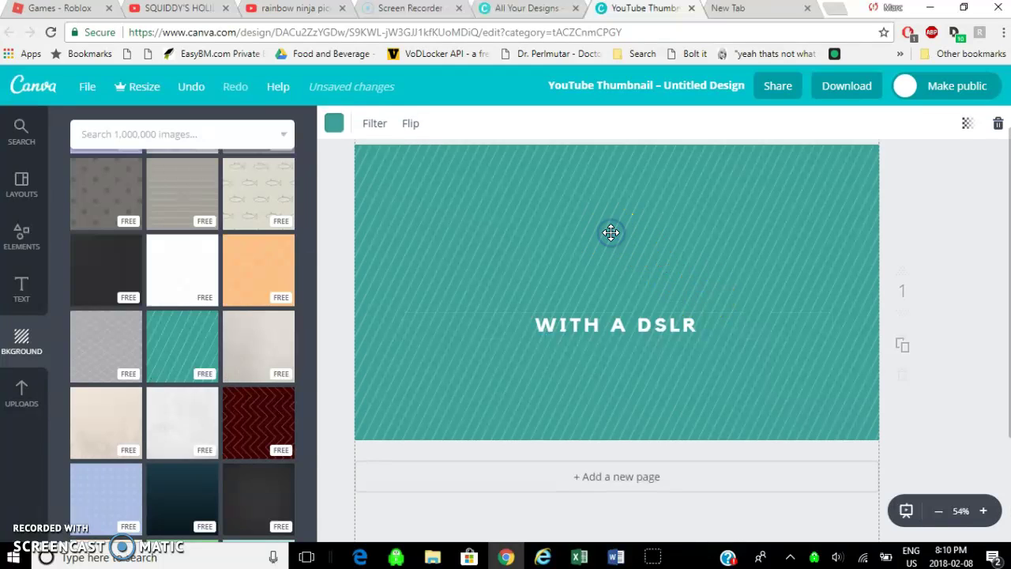
{"action": "key", "text": "Delete"}
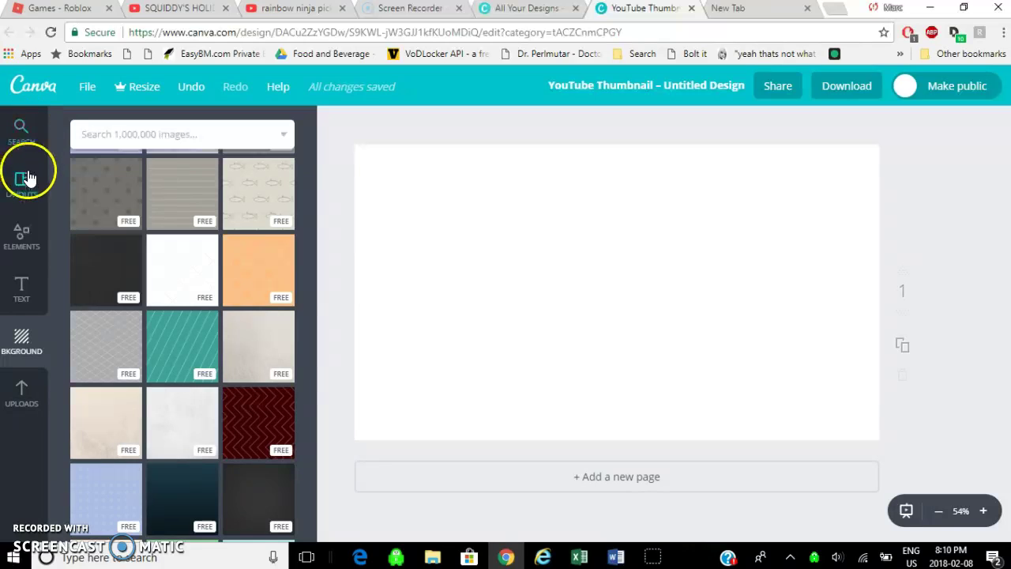
Step: Upload the image "rainbow ninja pickle" from the "all my roblox hacks" folder
{"action": "left_click", "coordinate": [22, 396]}
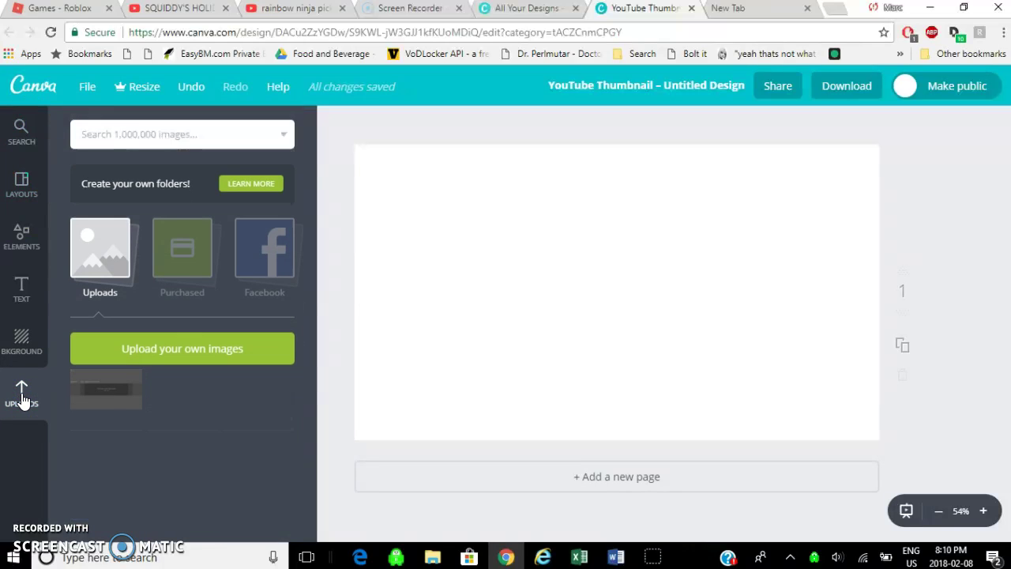
{"action": "left_click_drag", "start_coordinate": [207, 345], "coordinate": [247, 345]}
{"action": "left_click", "coordinate": [247, 347]}
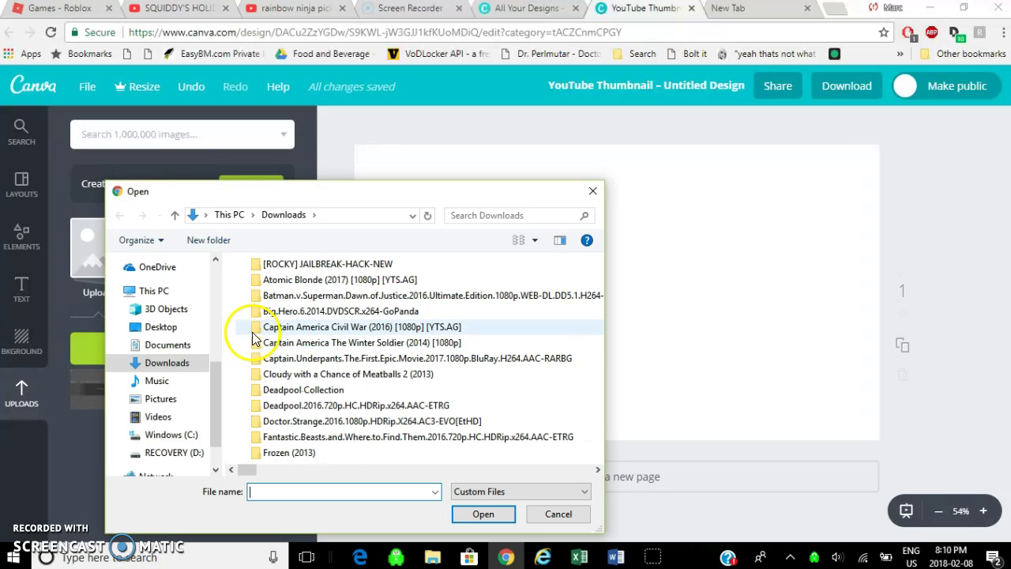
{"action": "scroll", "coordinate": [171, 356], "scroll_direction": "down", "scroll_amount": 1}
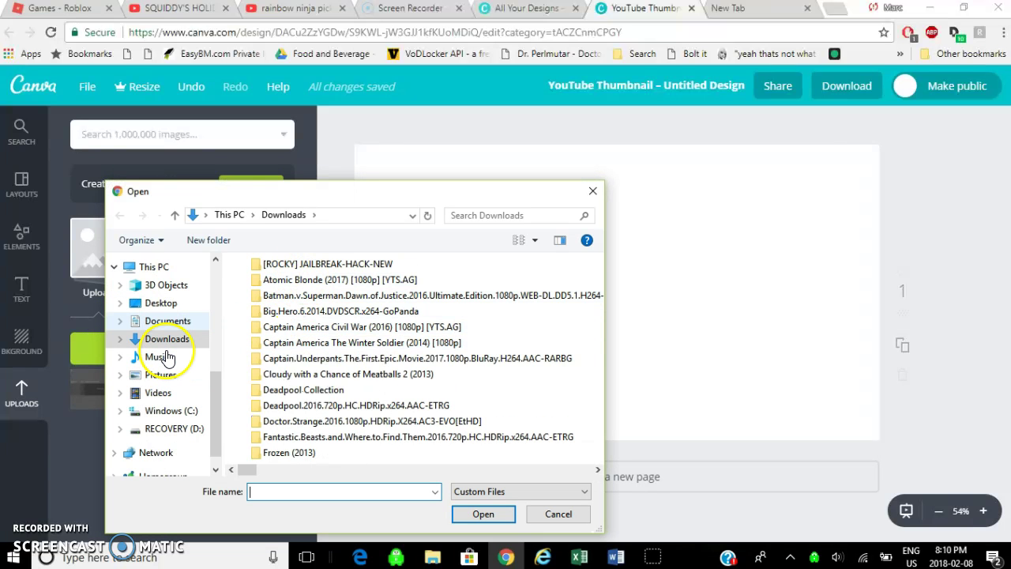
{"action": "scroll", "coordinate": [280, 342], "scroll_direction": "down", "scroll_amount": 2}
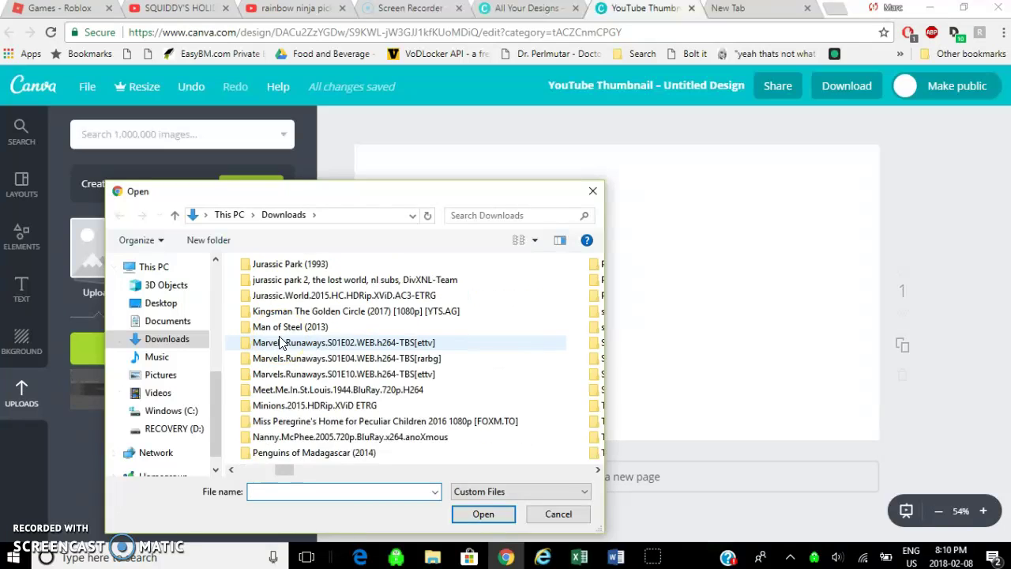
{"action": "scroll", "coordinate": [300, 340], "scroll_direction": "up", "scroll_amount": 2}
{"action": "scroll", "coordinate": [130, 267], "scroll_direction": "up", "scroll_amount": 2}
{"action": "scroll", "coordinate": [150, 292], "scroll_direction": "down", "scroll_amount": 3}
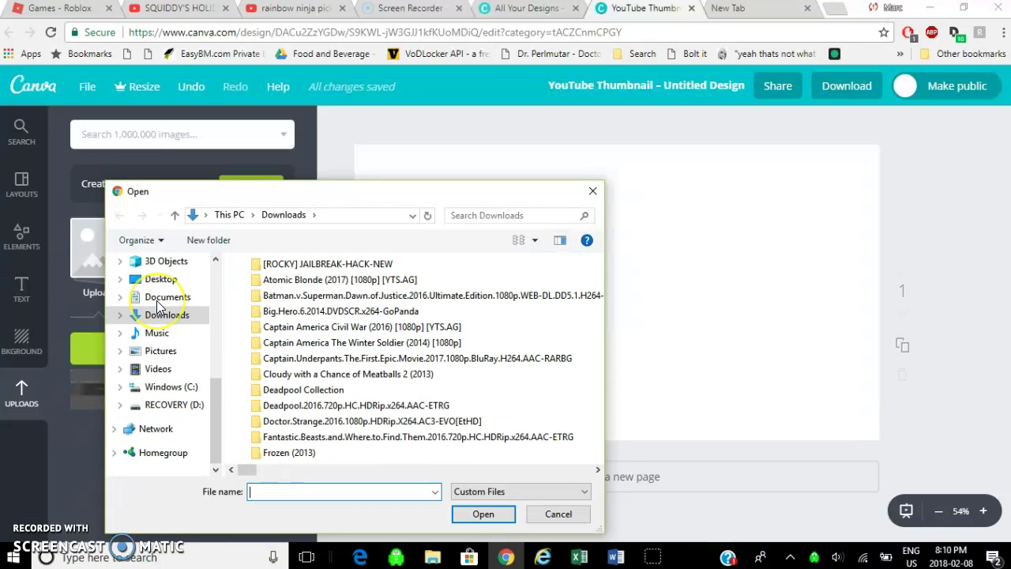
{"action": "scroll", "coordinate": [158, 305], "scroll_direction": "up", "scroll_amount": 4}
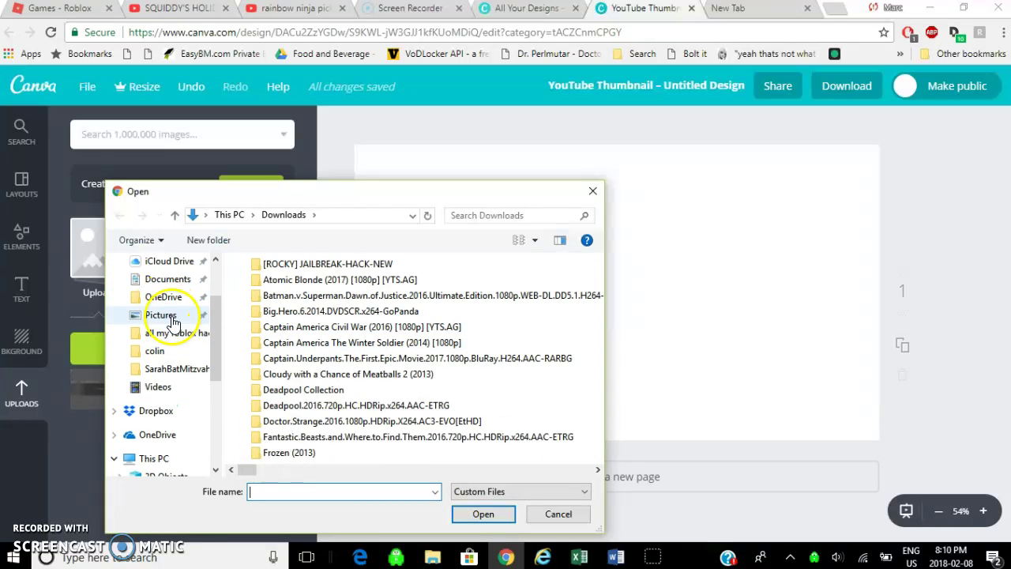
{"action": "left_click", "coordinate": [180, 340]}
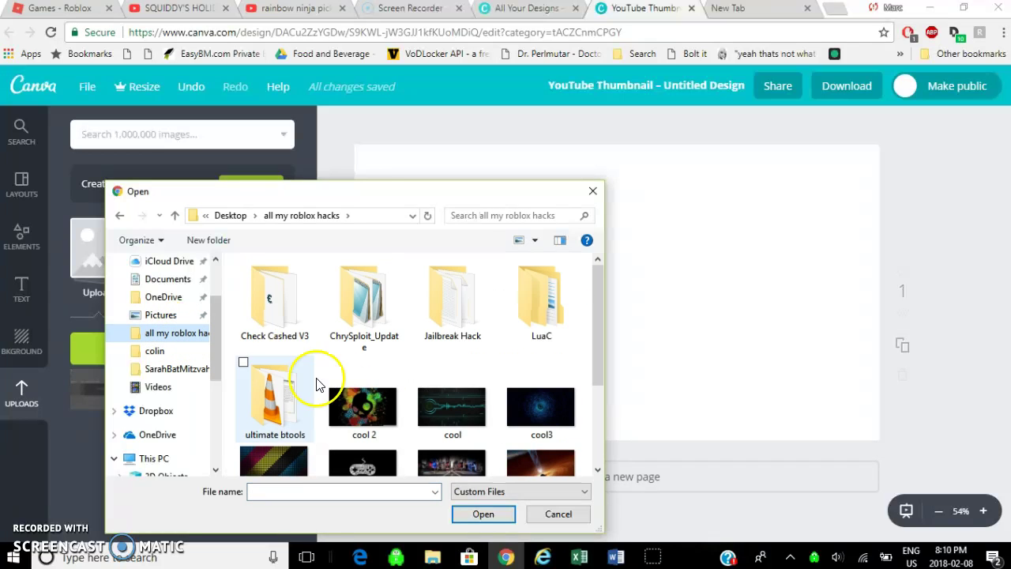
{"action": "scroll", "coordinate": [396, 395], "scroll_direction": "down", "scroll_amount": 1}
{"action": "scroll", "coordinate": [396, 395], "scroll_direction": "down", "scroll_amount": 1}
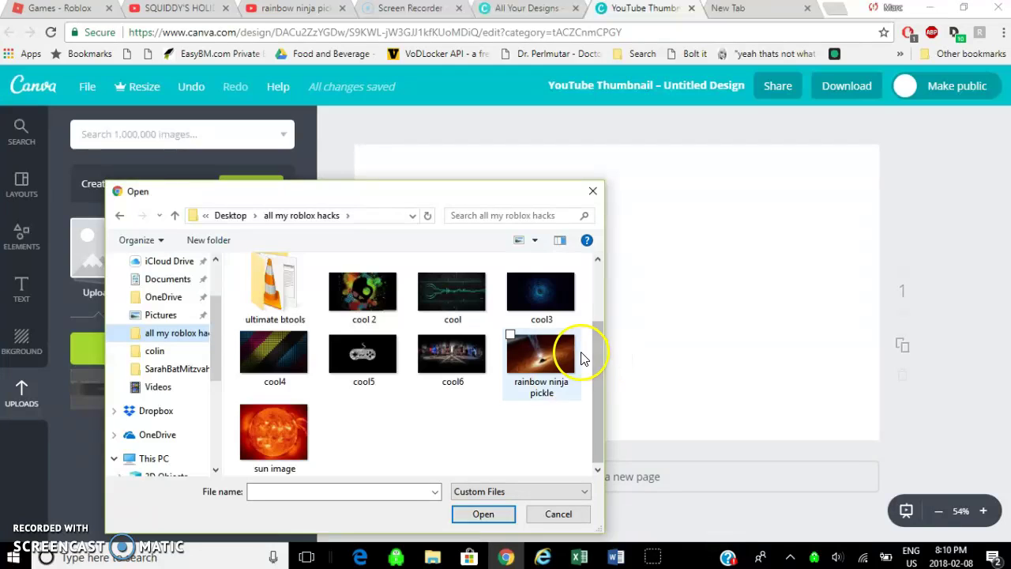
{"action": "double_click", "coordinate": [537, 359]}
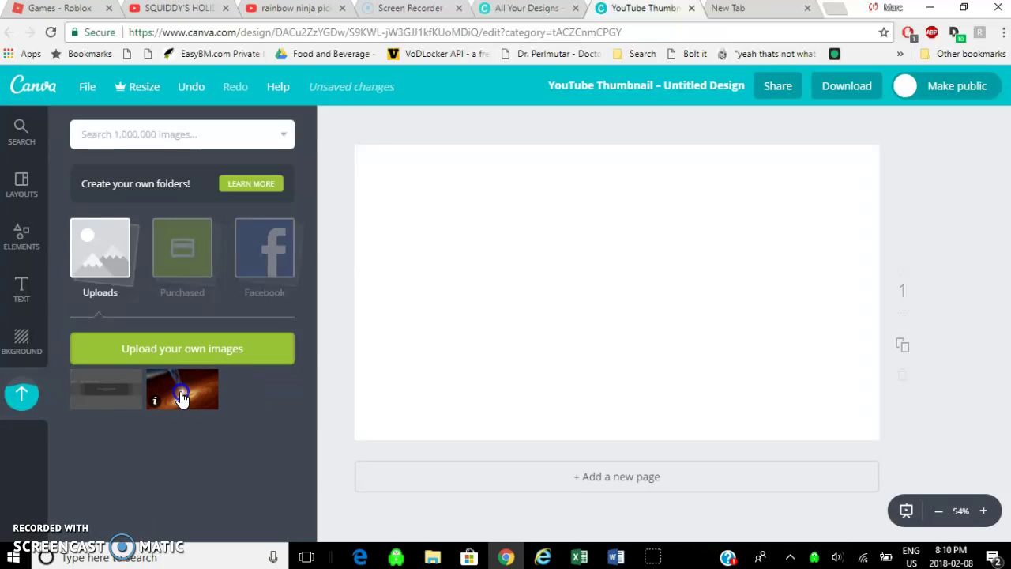
Step: Place the uploaded black hole image on the page and enlarge it until it covers the whole thumbnail
{"action": "left_click_drag", "start_coordinate": [182, 393], "coordinate": [608, 289]}
{"action": "left_click_drag", "start_coordinate": [668, 255], "coordinate": [892, 153]}
{"action": "left_click", "coordinate": [531, 324]}
{"action": "left_click_drag", "start_coordinate": [542, 323], "coordinate": [352, 500]}
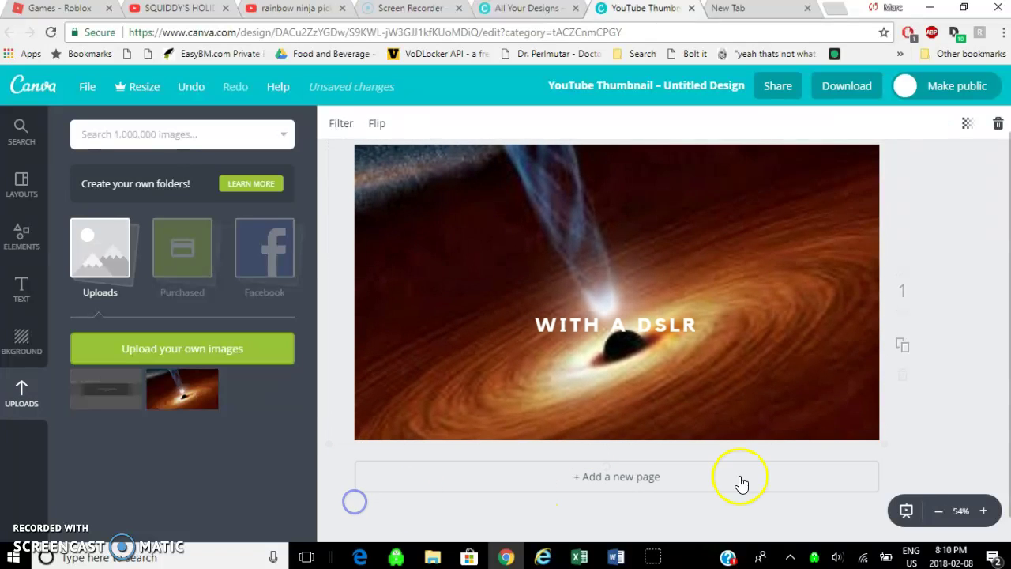
{"action": "left_click_drag", "start_coordinate": [886, 442], "coordinate": [903, 450]}
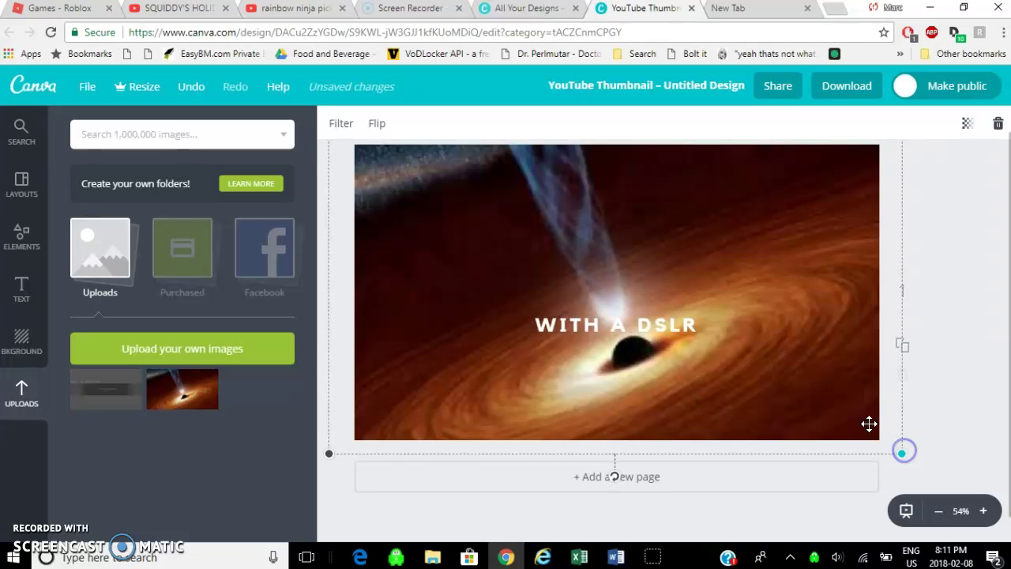
Step: Erase the "WITH A DSLR" text and move its empty text box up to the upper part of the page
{"action": "left_click", "coordinate": [669, 324]}
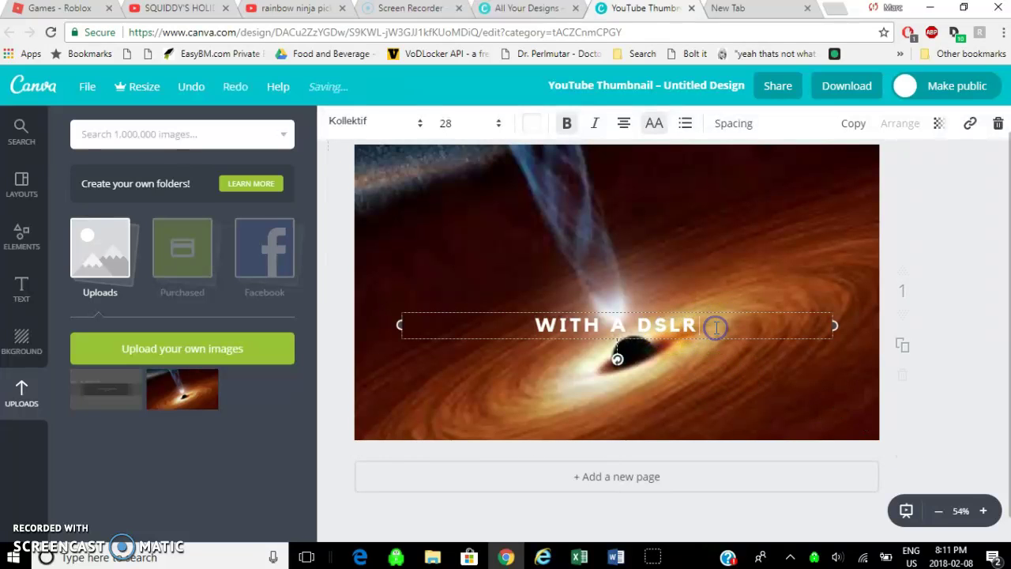
{"action": "key", "text": "BackSpace"}
{"action": "key", "text": "BackSpace"}
{"action": "key", "text": "BackSpace"}
{"action": "key", "text": "BackSpace"}
{"action": "key", "text": "BackSpace"}
{"action": "key", "text": "BackSpace"}
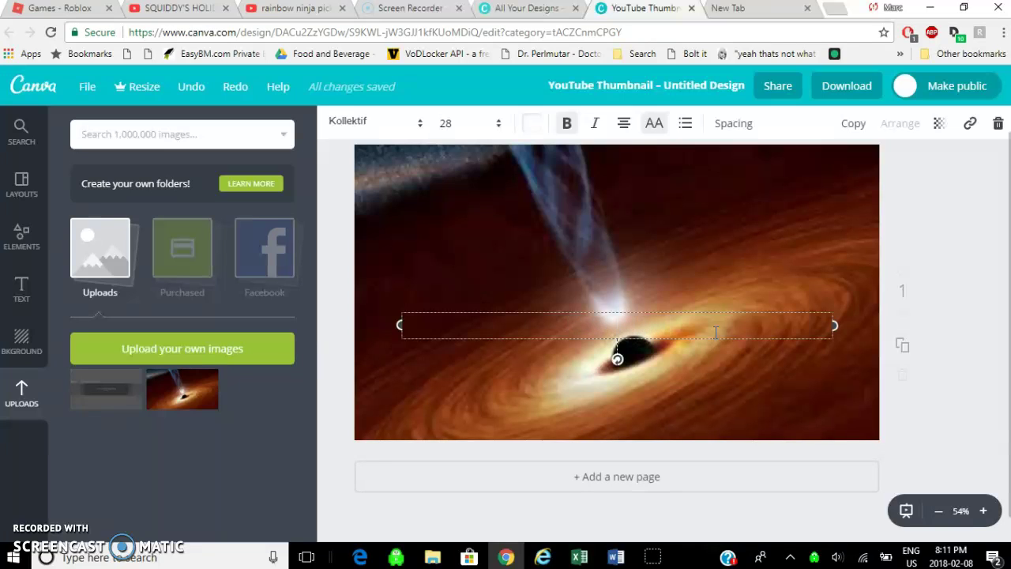
{"action": "left_click_drag", "start_coordinate": [670, 306], "coordinate": [675, 193]}
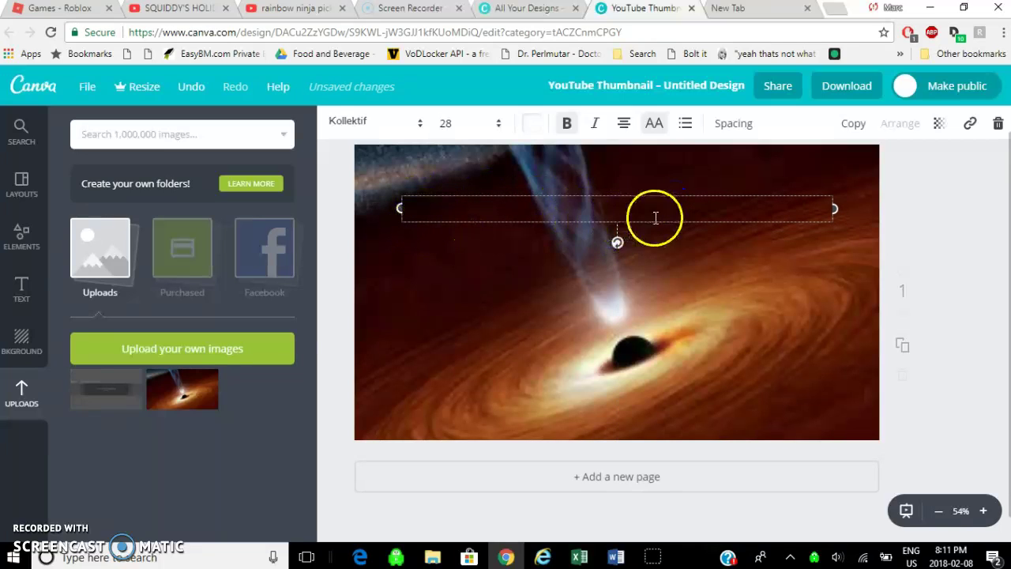
{"action": "left_click", "coordinate": [752, 211]}
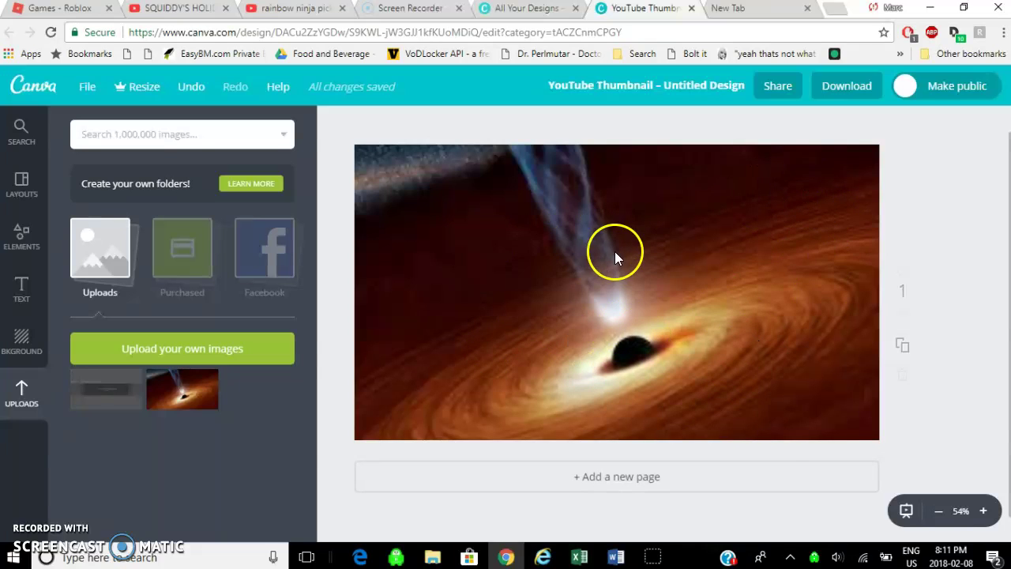
Step: Delete the black hole image from the page
{"action": "right_click", "coordinate": [591, 296]}
{"action": "left_click", "coordinate": [553, 289]}
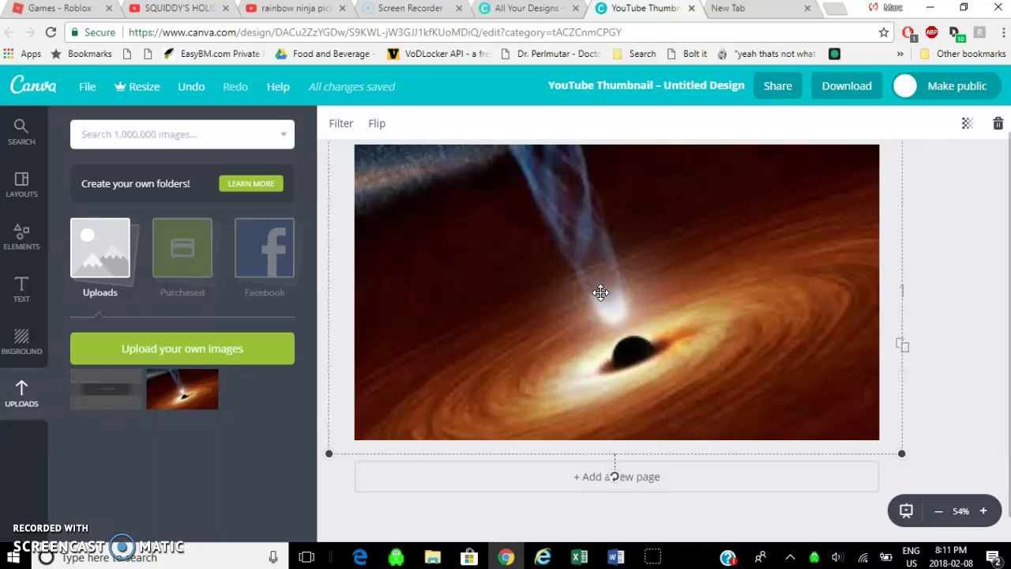
{"action": "key", "text": "Delete"}
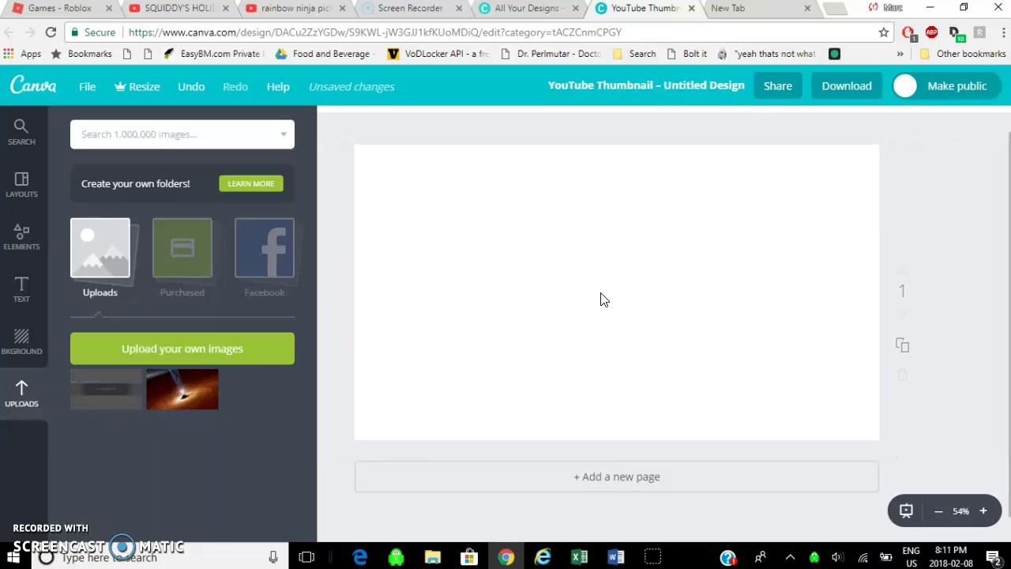
Step: Look through the available shape elements and open the image search
{"action": "left_click", "coordinate": [20, 235]}
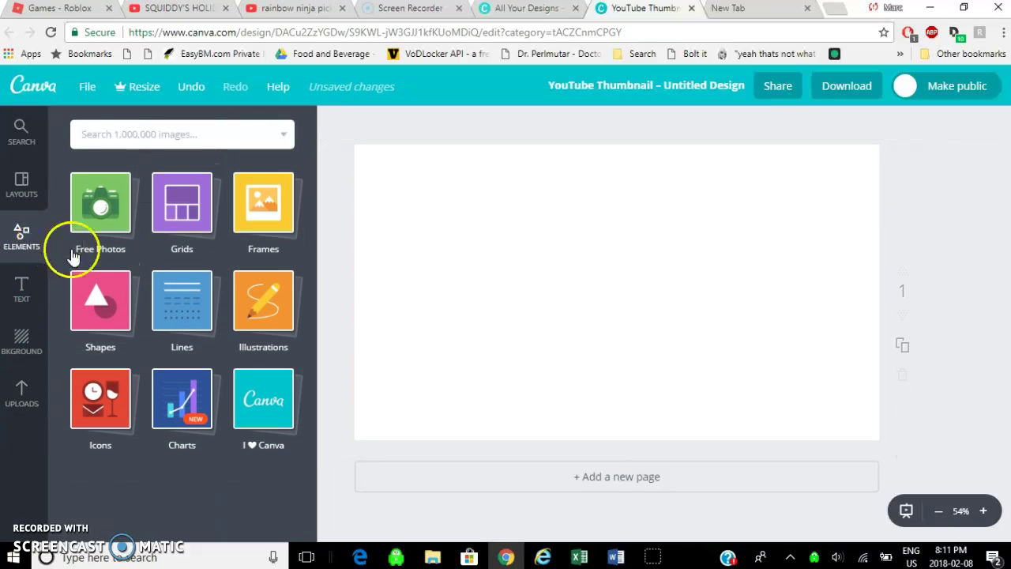
{"action": "left_click", "coordinate": [100, 300]}
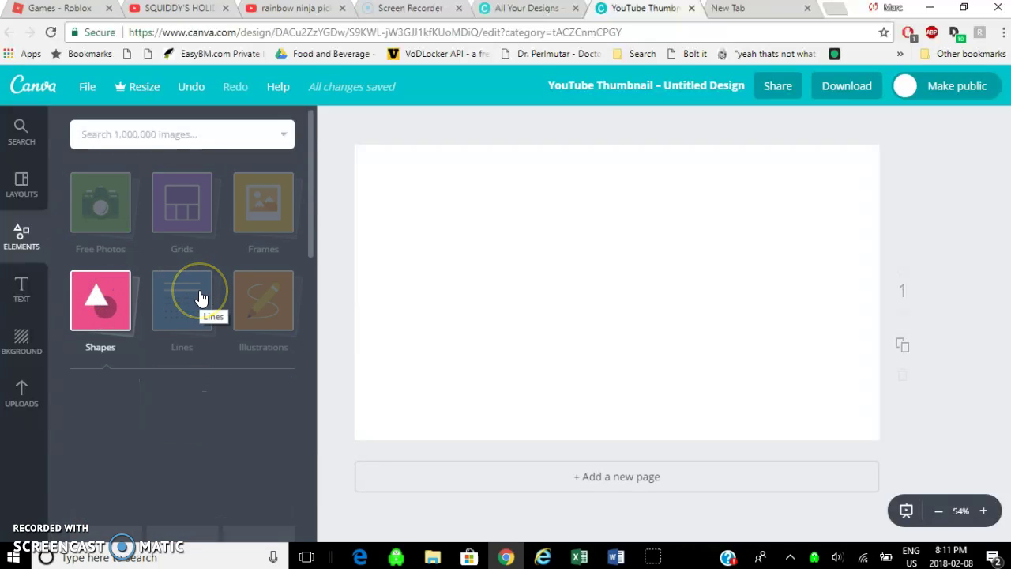
{"action": "scroll", "coordinate": [198, 293], "scroll_direction": "down", "scroll_amount": 5}
{"action": "scroll", "coordinate": [196, 288], "scroll_direction": "up", "scroll_amount": 5}
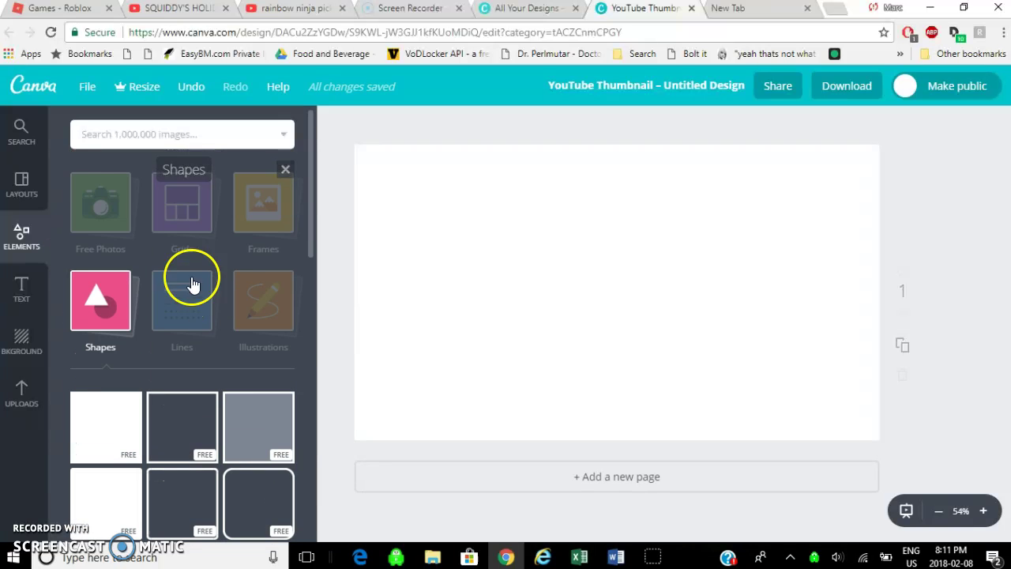
{"action": "left_click", "coordinate": [21, 136]}
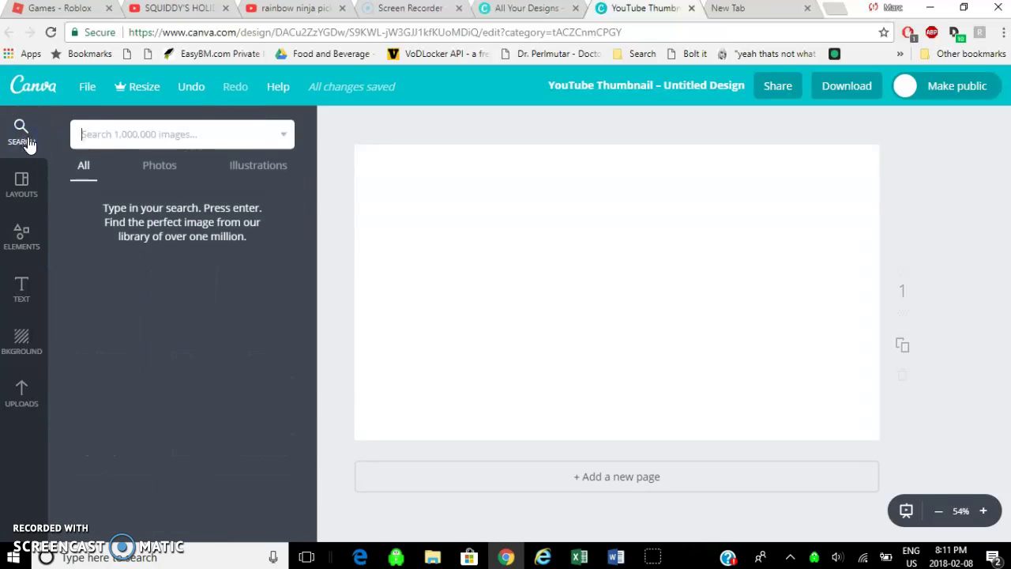
Step: View the download options for the thumbnail design and close them
{"action": "left_click", "coordinate": [838, 87]}
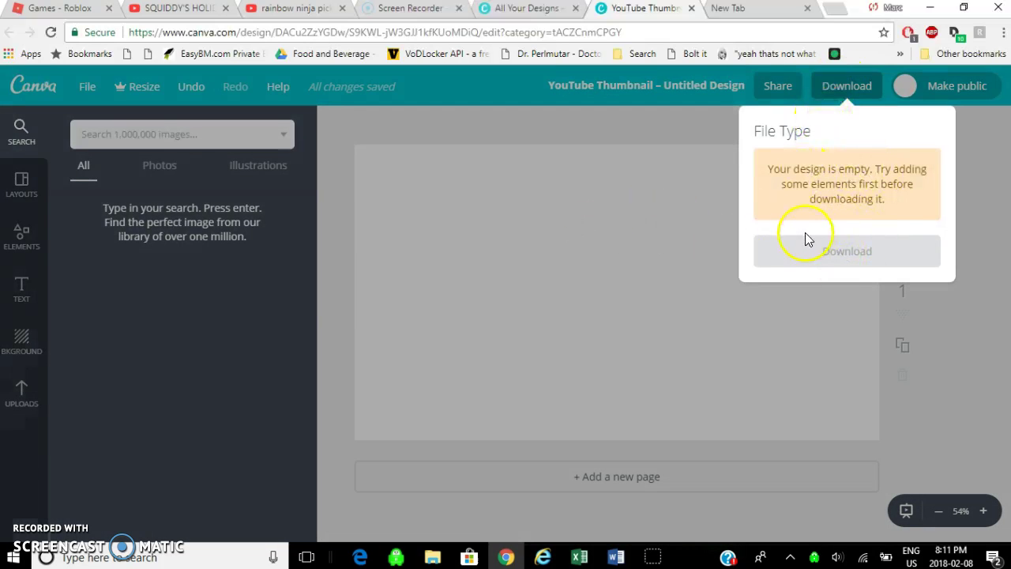
{"action": "left_click", "coordinate": [964, 273]}
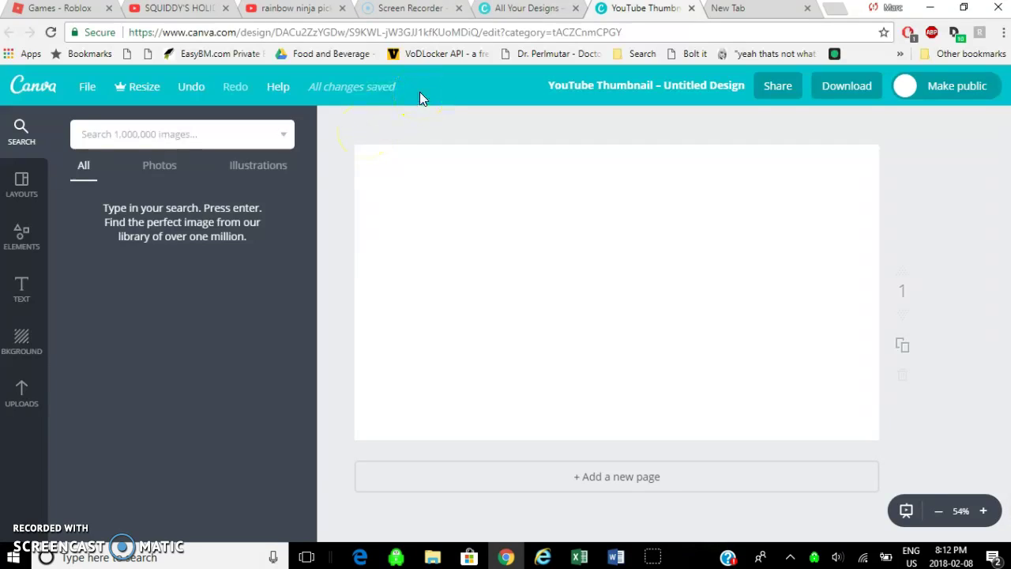
Step: Switch to the YouTube channel page, look over its uploaded videos and open Creator Studio
{"action": "left_click", "coordinate": [293, 10]}
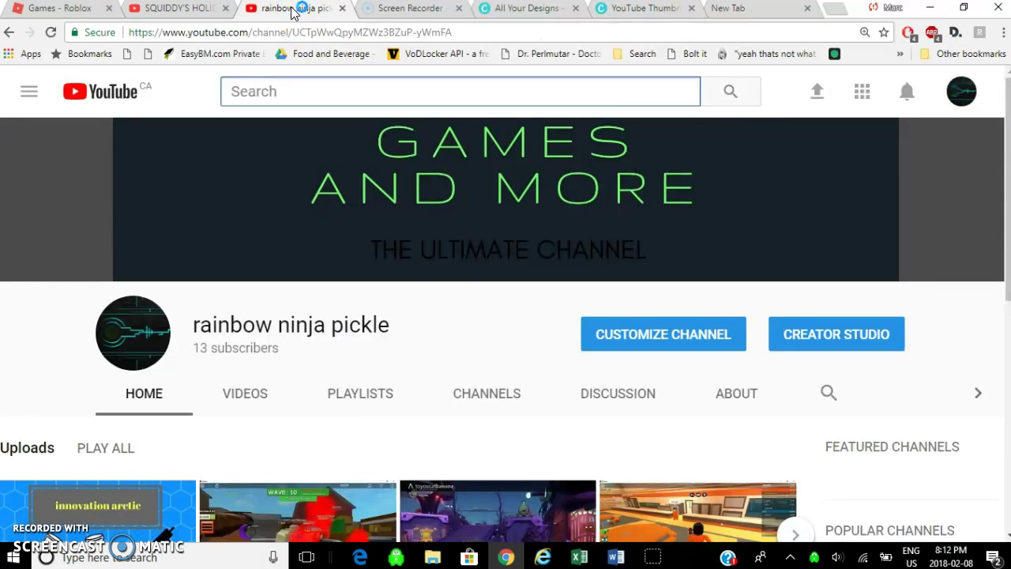
{"action": "scroll", "coordinate": [440, 289], "scroll_direction": "down", "scroll_amount": 3}
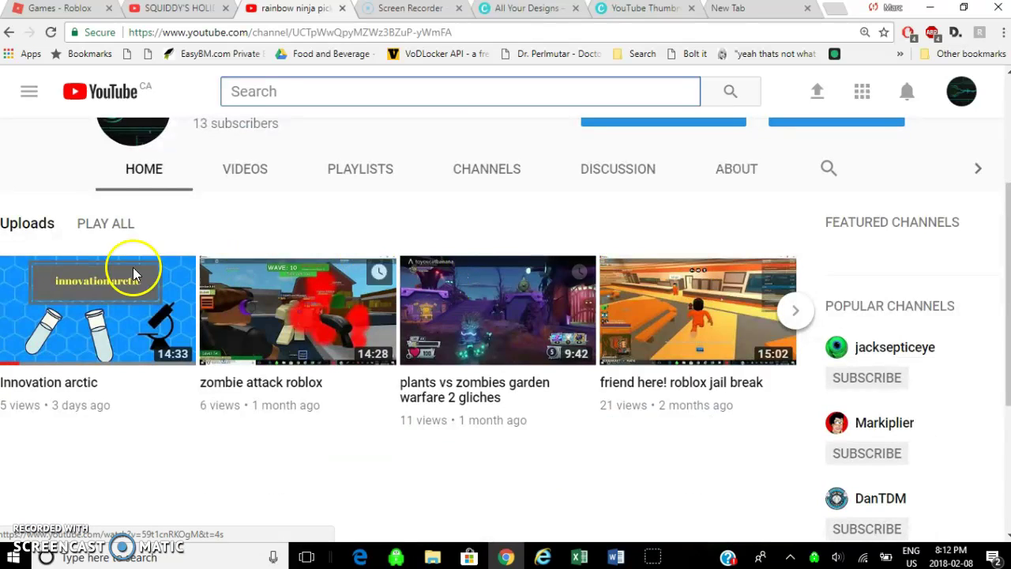
{"action": "scroll", "coordinate": [534, 290], "scroll_direction": "up", "scroll_amount": 3}
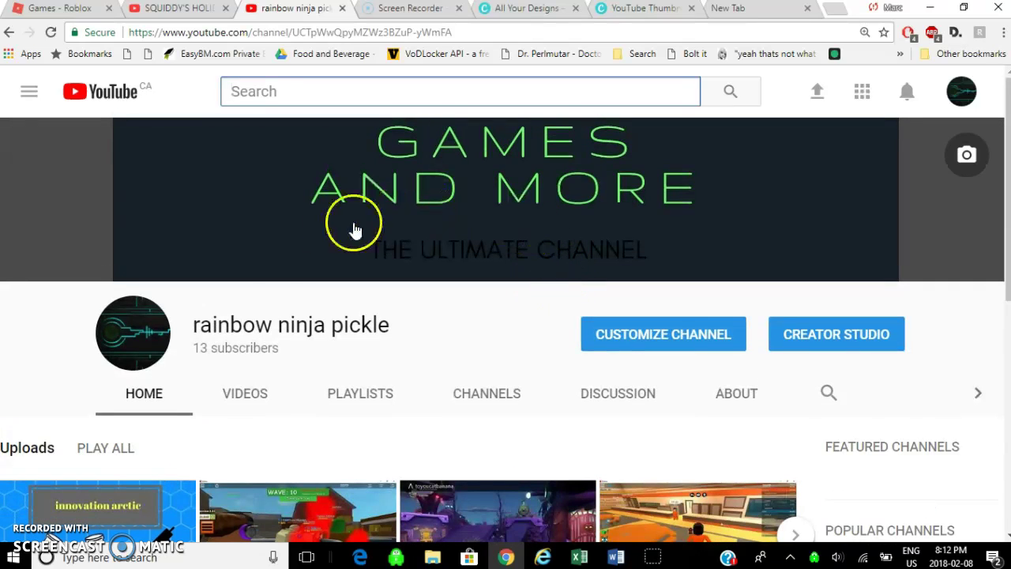
{"action": "left_click", "coordinate": [805, 339]}
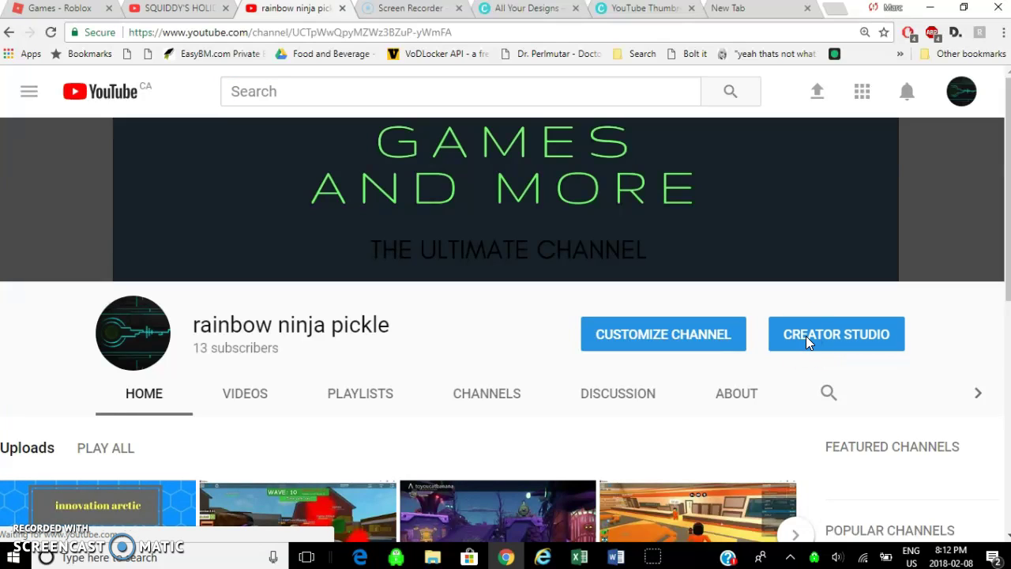
Step: Open the Innovation arctic video for editing from the Creator Studio video list and examine its thumbnail choices
{"action": "left_click", "coordinate": [819, 338]}
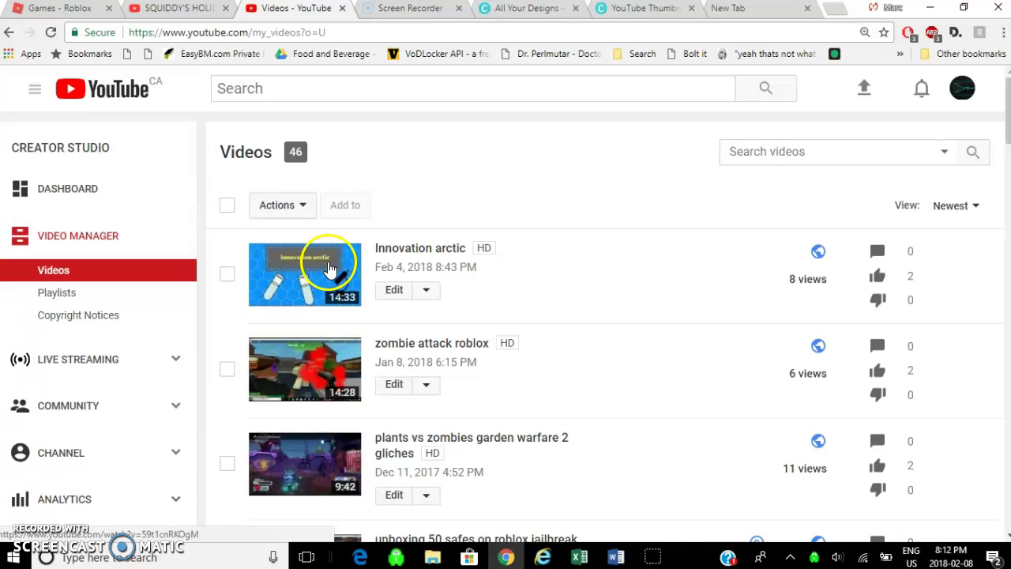
{"action": "left_click", "coordinate": [395, 289]}
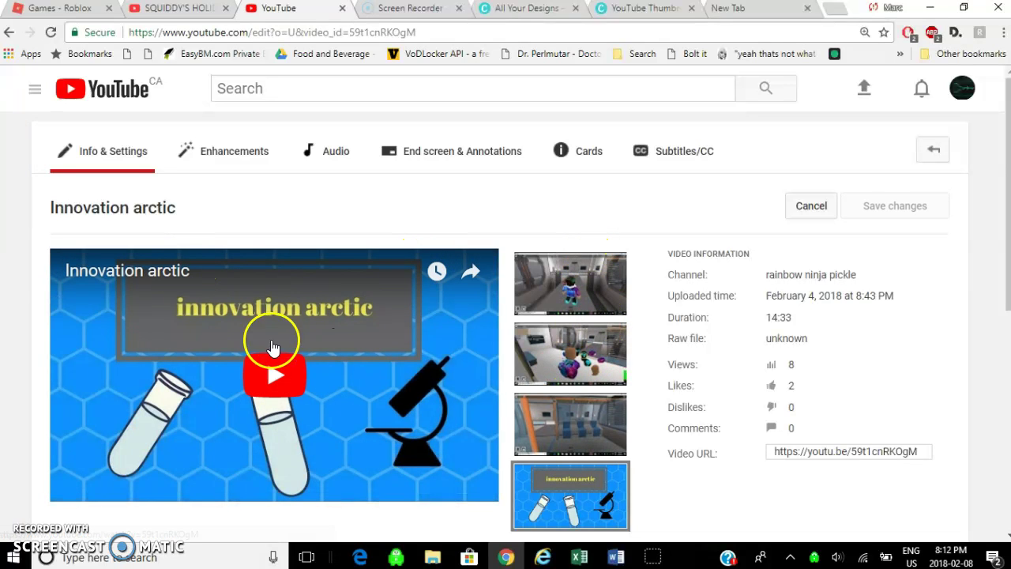
{"action": "mouse_move", "coordinate": [549, 423]}
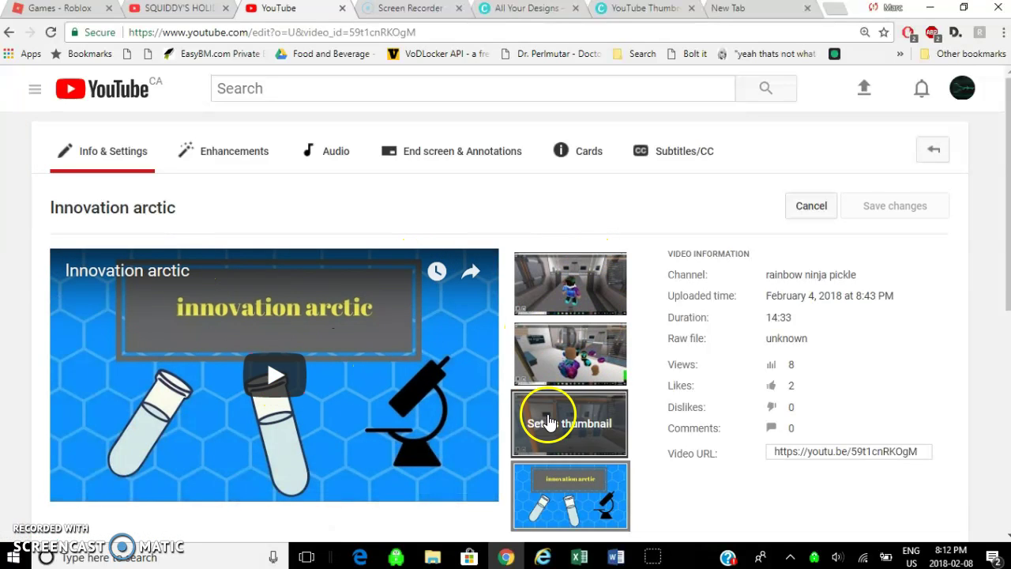
{"action": "scroll", "coordinate": [549, 423], "scroll_direction": "down", "scroll_amount": 3}
{"action": "mouse_move", "coordinate": [545, 277]}
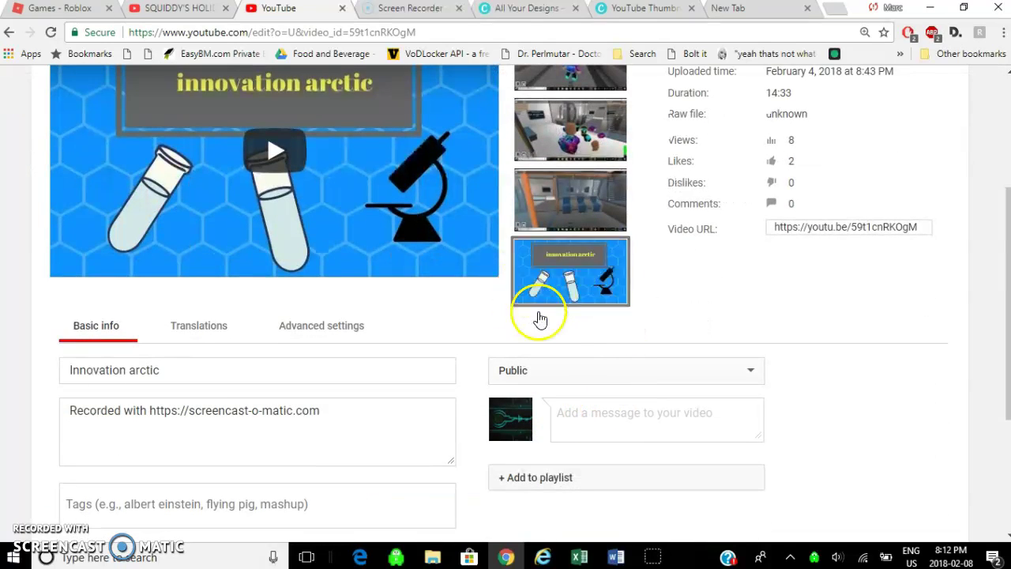
{"action": "scroll", "coordinate": [605, 366], "scroll_direction": "up", "scroll_amount": 3}
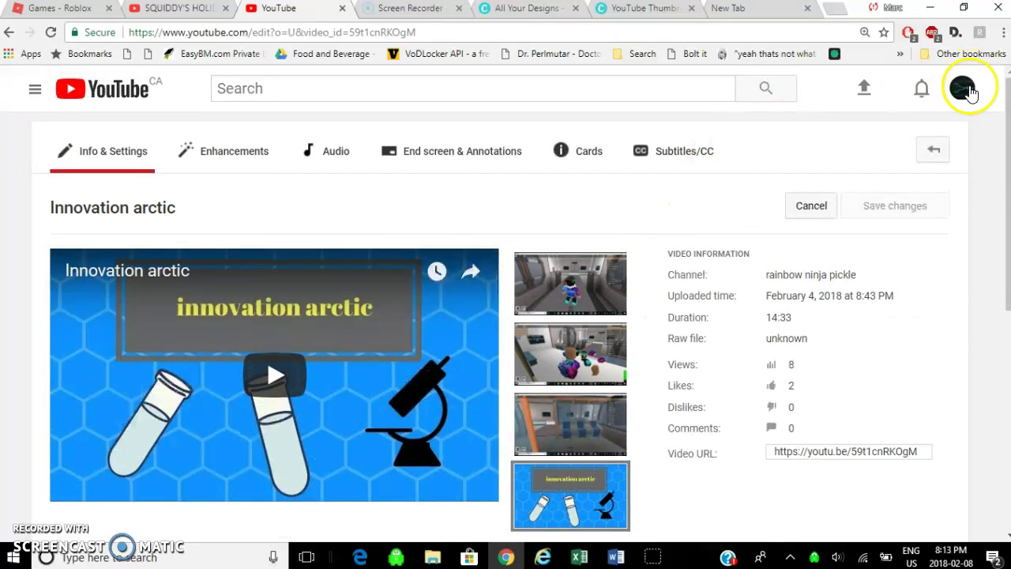
Step: Open the YouTube account settings and view the channel's additional features
{"action": "left_click", "coordinate": [963, 89]}
{"action": "left_click", "coordinate": [917, 212]}
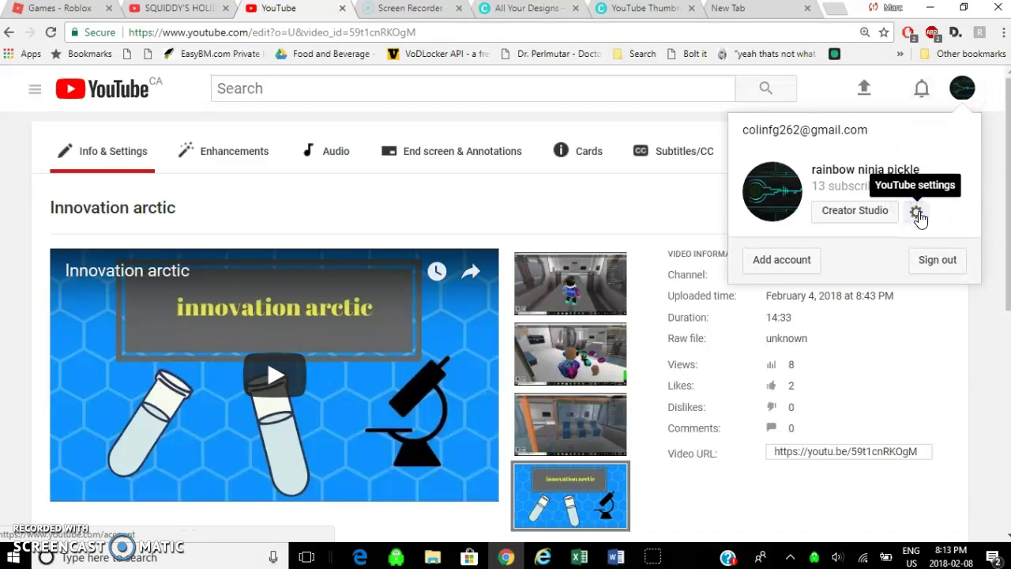
{"action": "left_click", "coordinate": [917, 213]}
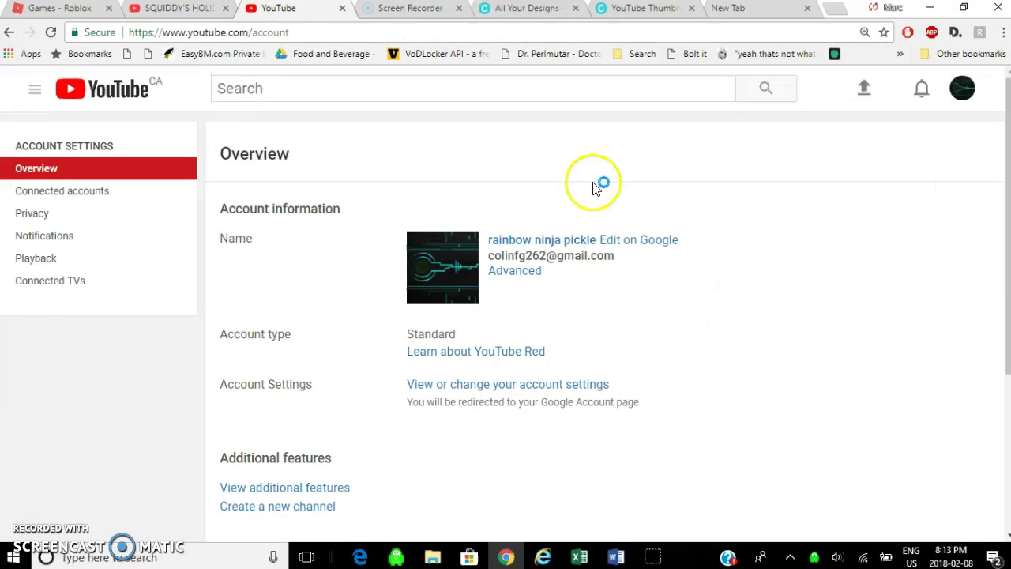
{"action": "scroll", "coordinate": [586, 207], "scroll_direction": "down", "scroll_amount": 3}
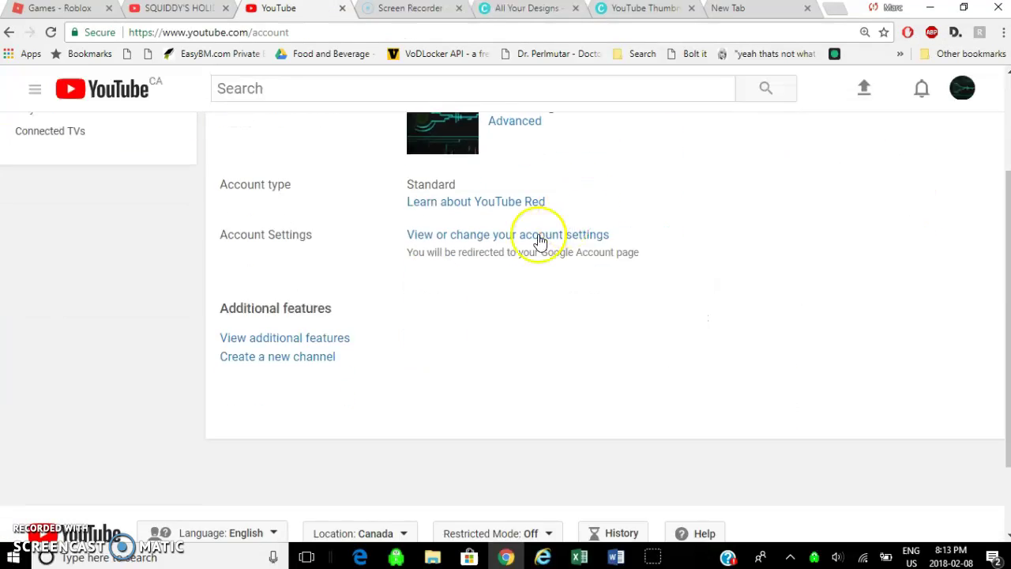
{"action": "left_click", "coordinate": [308, 341]}
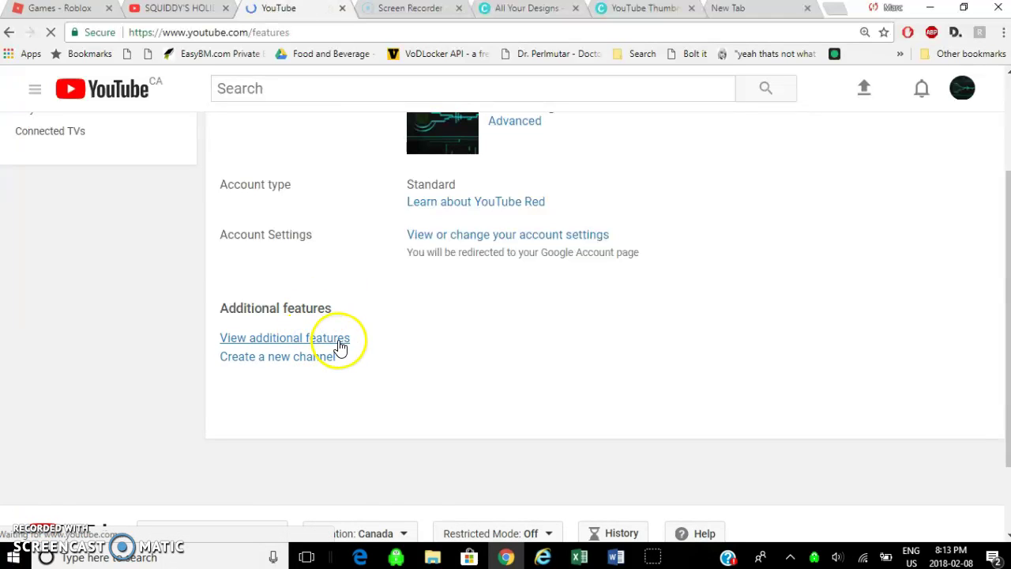
Step: Find the Custom thumbnails feature on the Status and Features page and check whether it is enabled
{"action": "scroll", "coordinate": [674, 267], "scroll_direction": "down", "scroll_amount": 3}
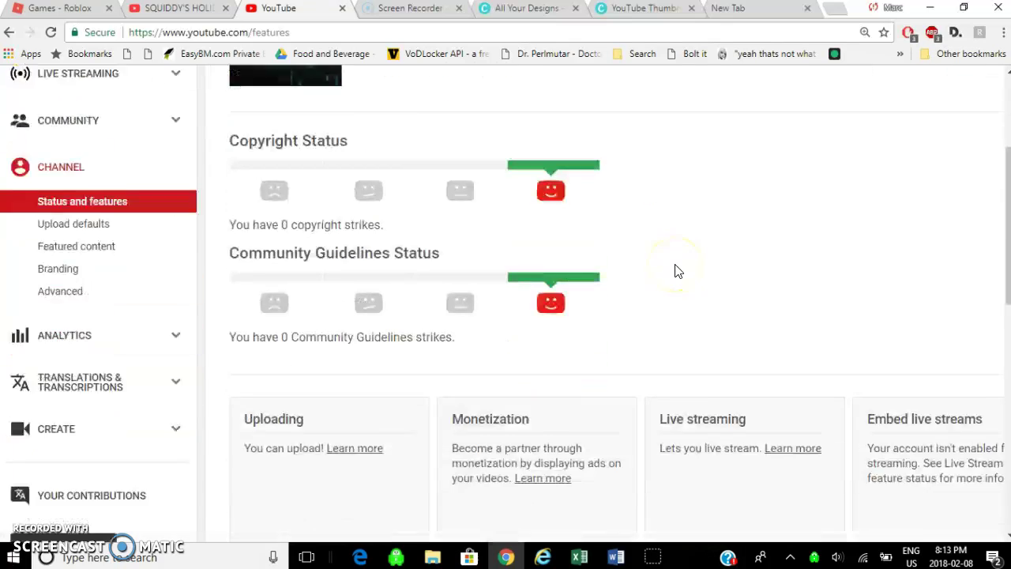
{"action": "scroll", "coordinate": [676, 271], "scroll_direction": "down", "scroll_amount": 7}
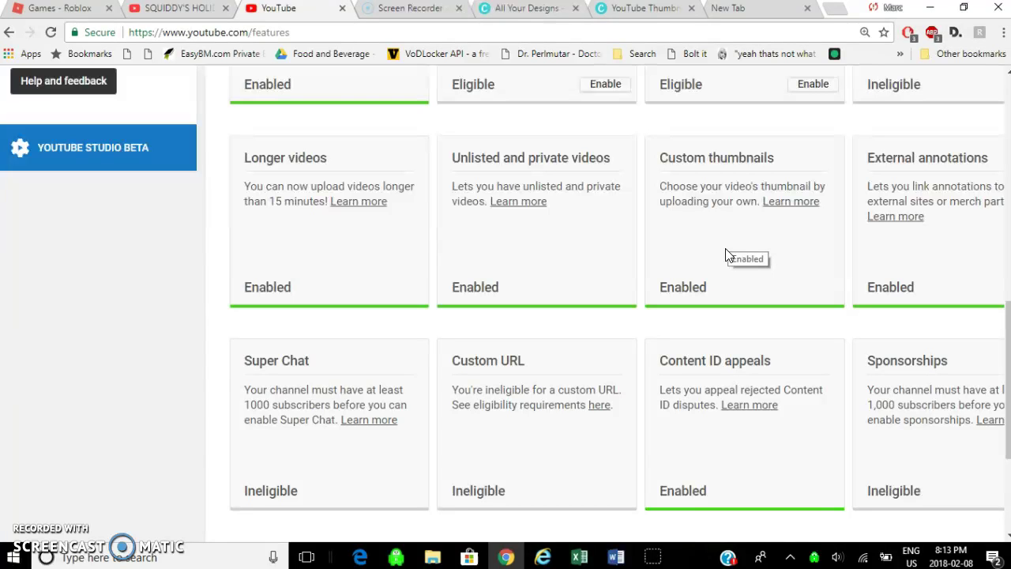
{"action": "scroll", "coordinate": [725, 254], "scroll_direction": "up", "scroll_amount": 1}
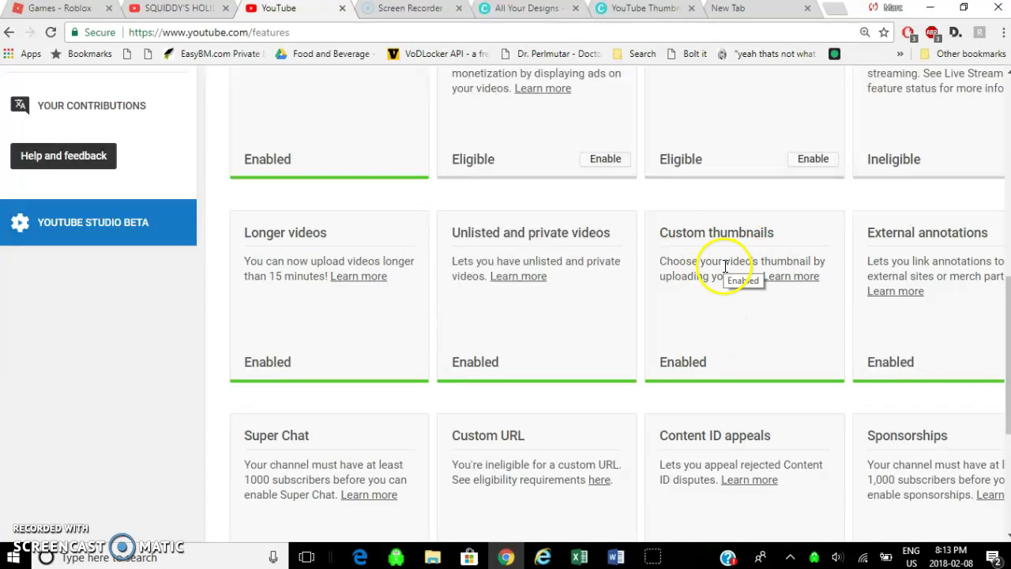
Step: Go back through the account overview to the Innovation arctic video's edit page
{"action": "scroll", "coordinate": [724, 266], "scroll_direction": "up", "scroll_amount": 9}
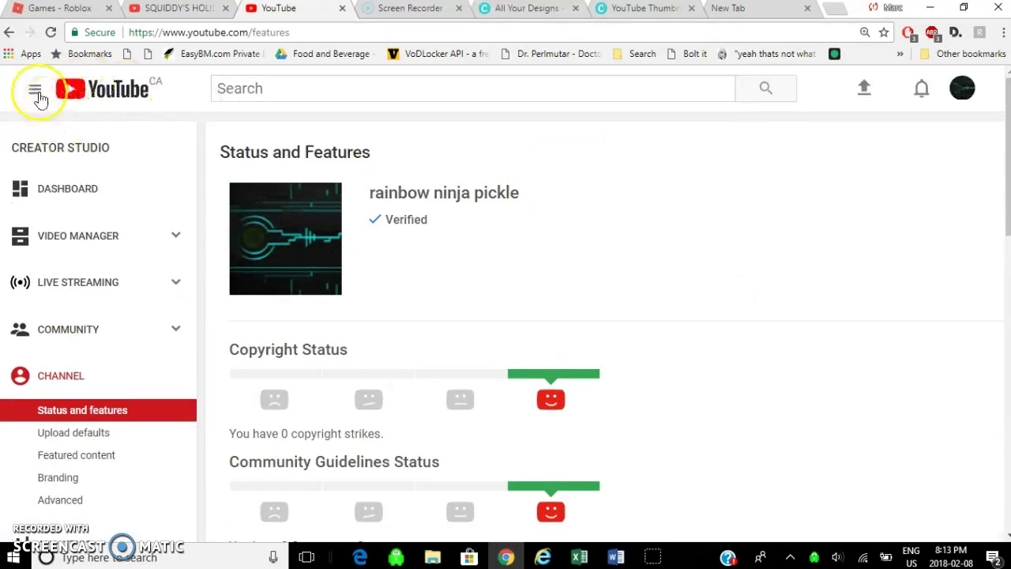
{"action": "left_click", "coordinate": [13, 33]}
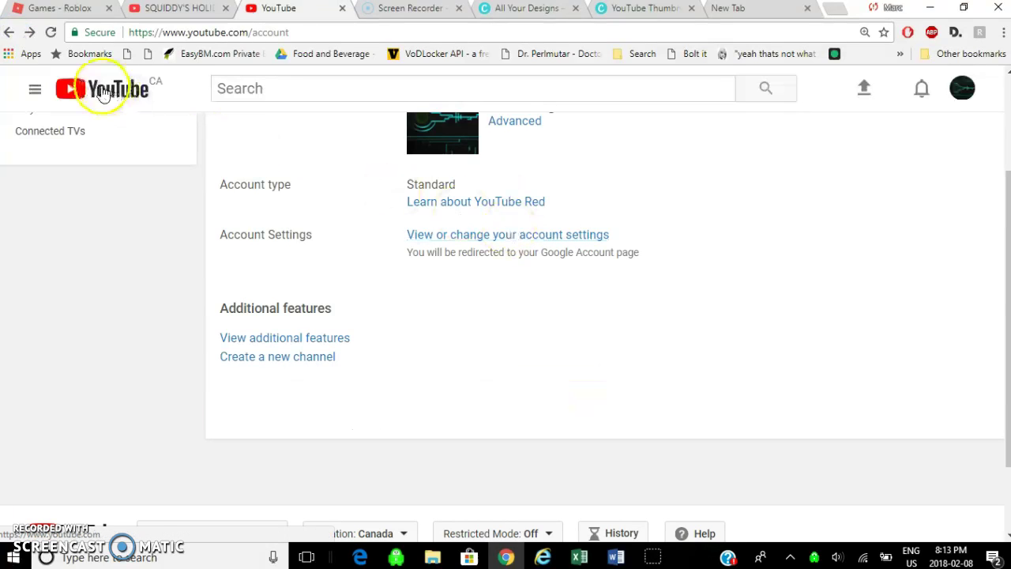
{"action": "left_click", "coordinate": [10, 32]}
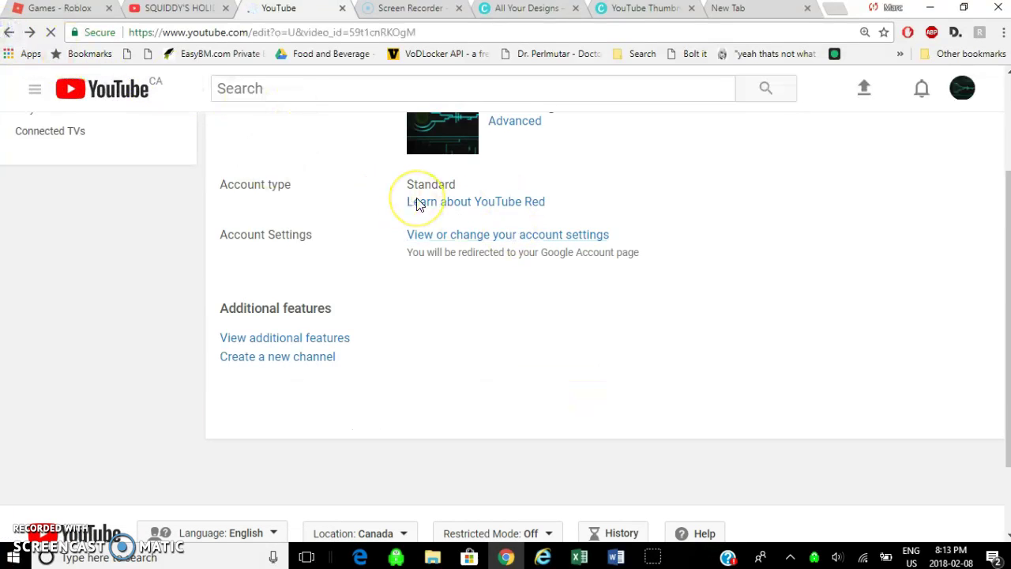